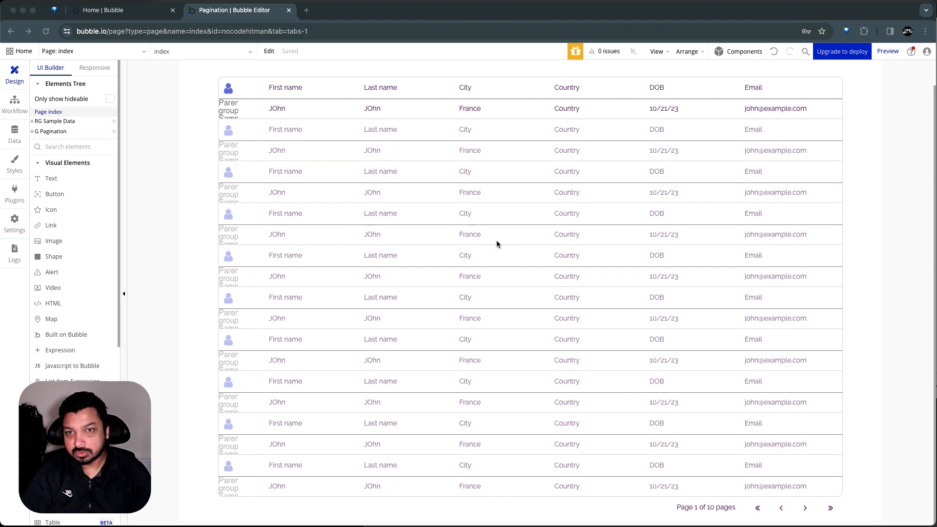
pyautogui.click(130, 49)
pyautogui.click(113, 135)
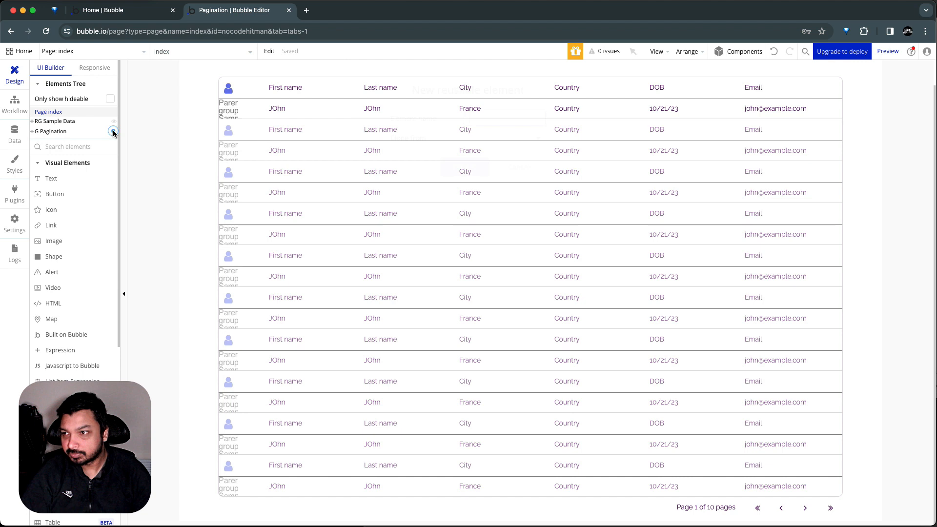
pyautogui.click(519, 166)
# - Create a new page named index_copy, cloned from the index page
pyautogui.click(122, 51)
pyautogui.click(92, 105)
pyautogui.click(494, 118)
pyautogui.write('index_copy')
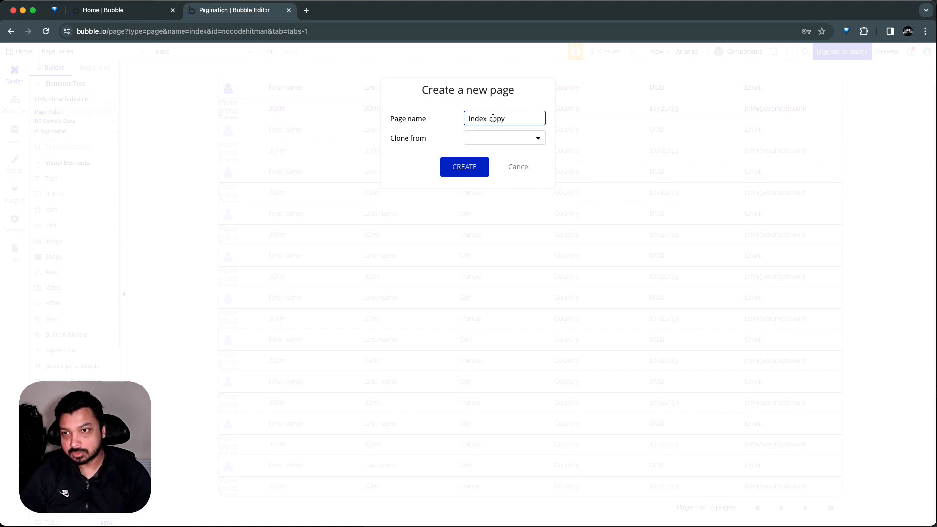
pyautogui.click(499, 137)
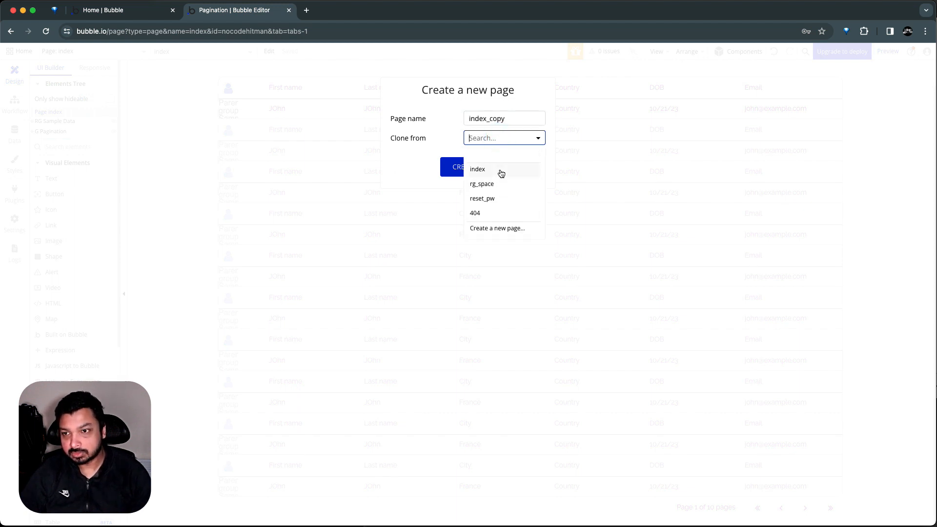
pyautogui.click(500, 171)
pyautogui.click(468, 167)
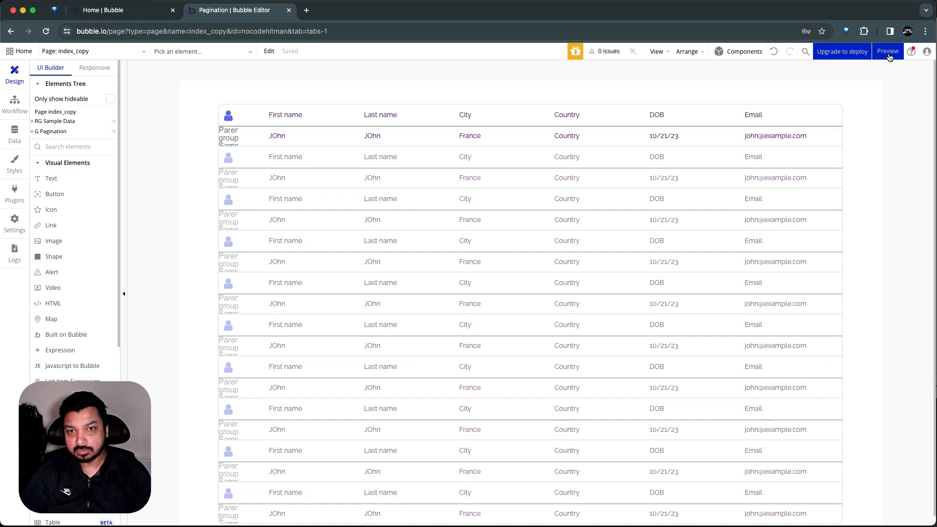
# - Preview the index_copy page and examine the pagination controls beneath the sample data table
pyautogui.click(889, 55)
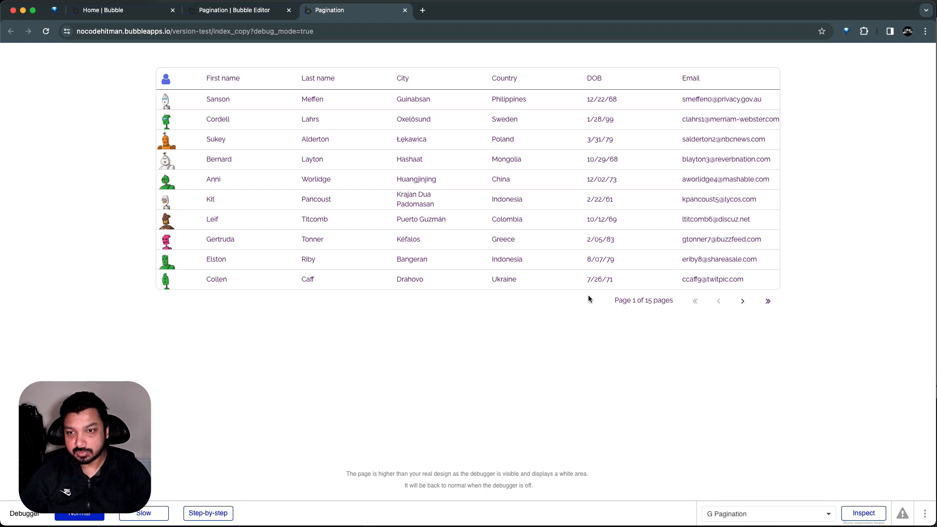
pyautogui.moveTo(684, 307); pyautogui.dragTo(789, 311)
pyautogui.click(791, 301)
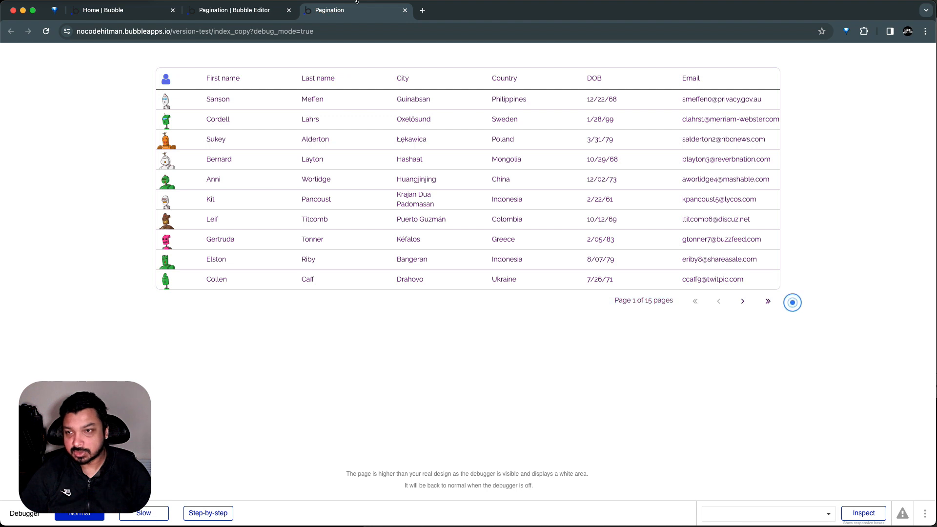
# - Back in the editor, move the page-count text into Group D, between the angle-left and angle-right icons
pyautogui.click(235, 10)
pyautogui.scroll(-3, 587, 253)
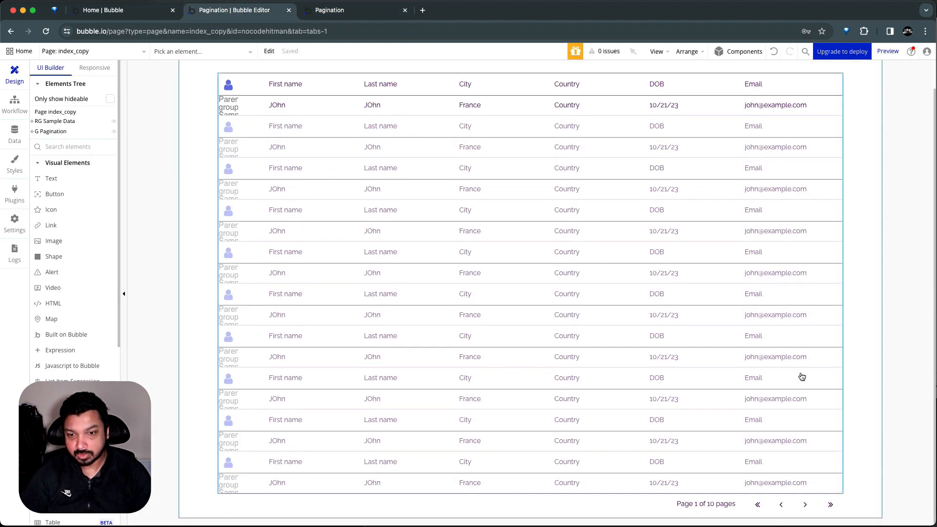
pyautogui.rightClick(781, 508)
pyautogui.click(814, 505)
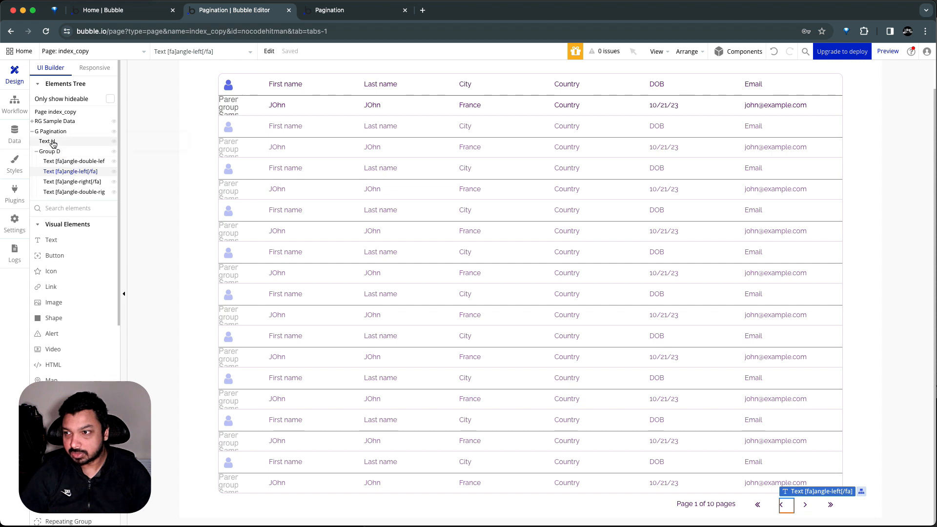
pyautogui.moveTo(55, 145)
pyautogui.moveTo(54, 144); pyautogui.dragTo(77, 177)
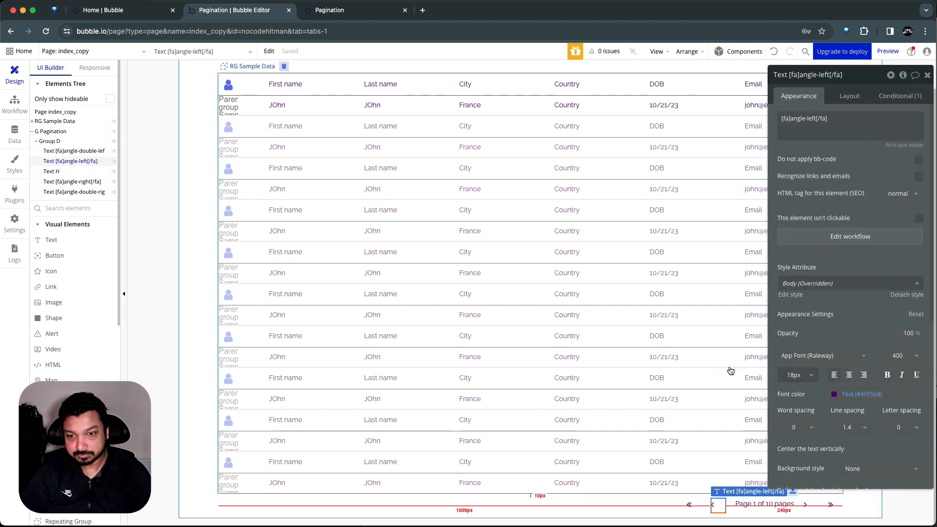
# - Replace the page-count text's dynamic content with the static text "1"
pyautogui.click(770, 505)
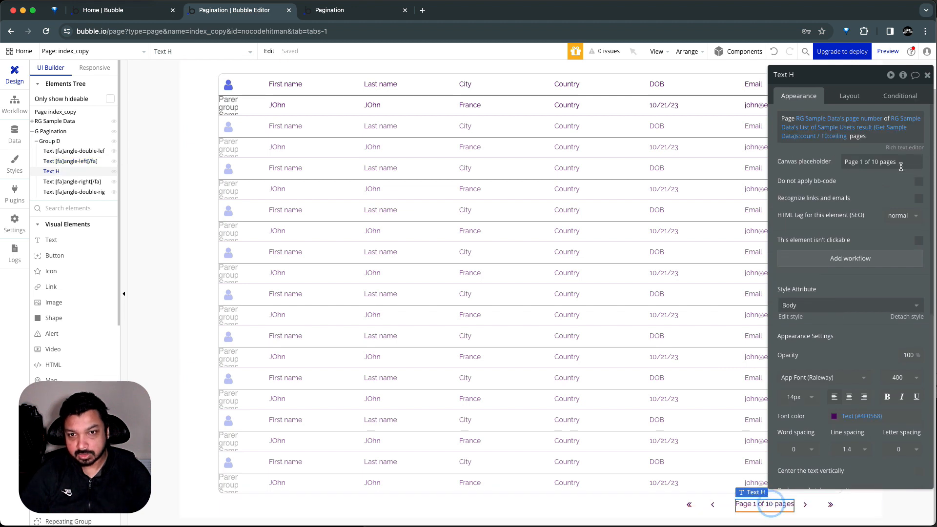
pyautogui.rightClick(895, 136)
pyautogui.click(901, 124)
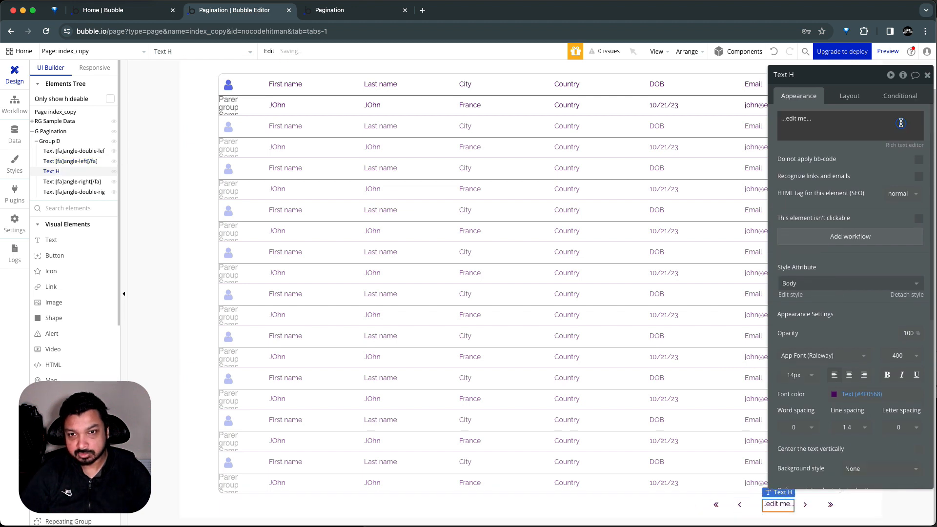
pyautogui.click(901, 123)
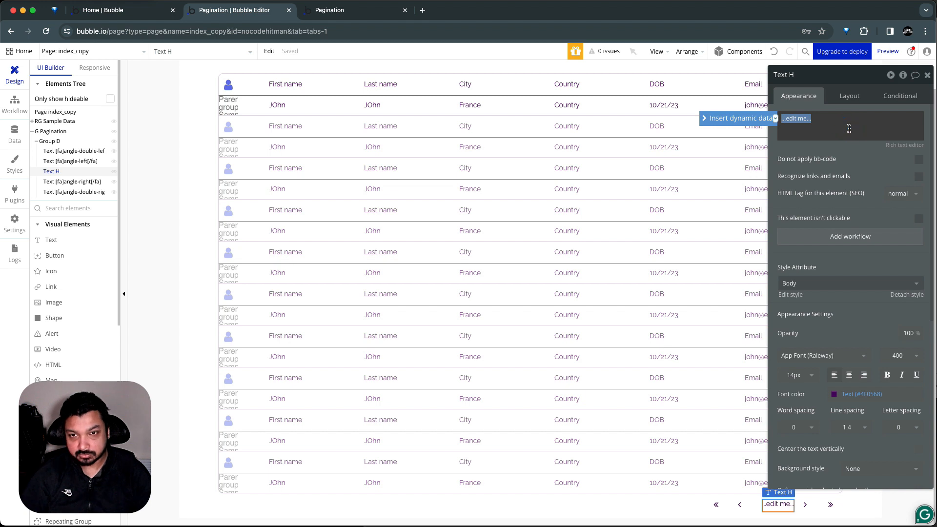
pyautogui.write('1')
pyautogui.click(842, 155)
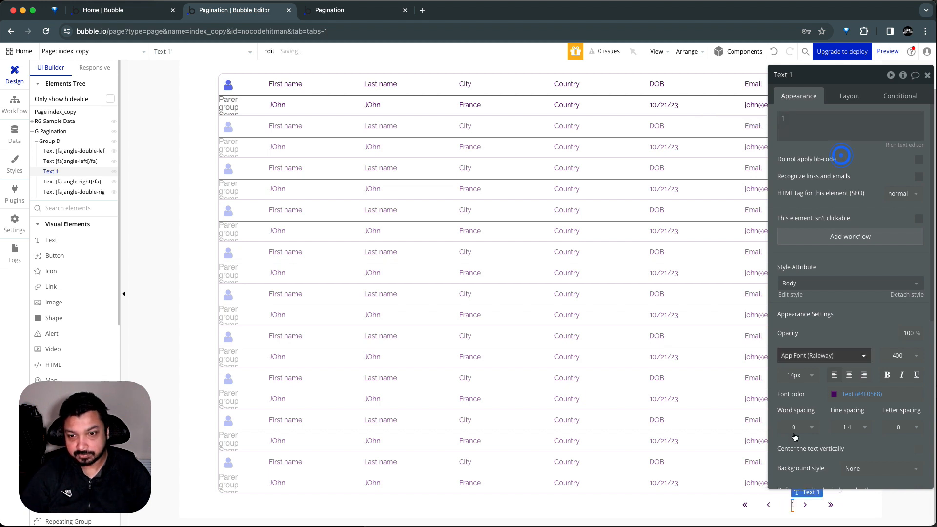
# - Group the "1" text in a row container and check the new group's layout settings
pyautogui.rightClick(68, 177)
pyautogui.moveTo(123, 237)
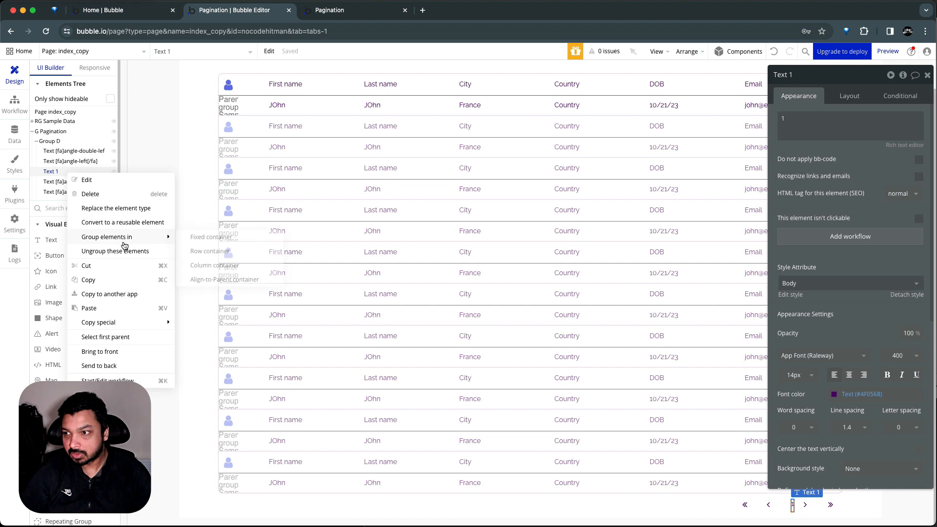
pyautogui.click(218, 254)
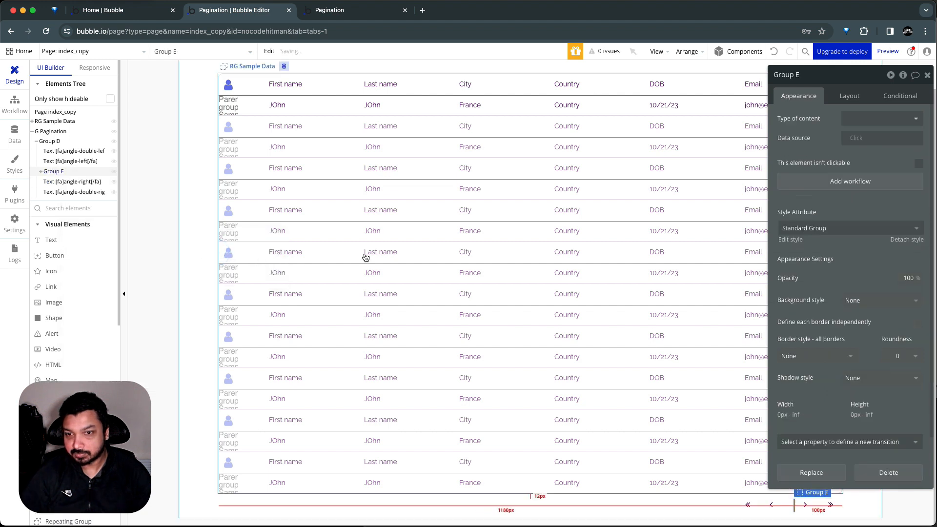
pyautogui.click(849, 96)
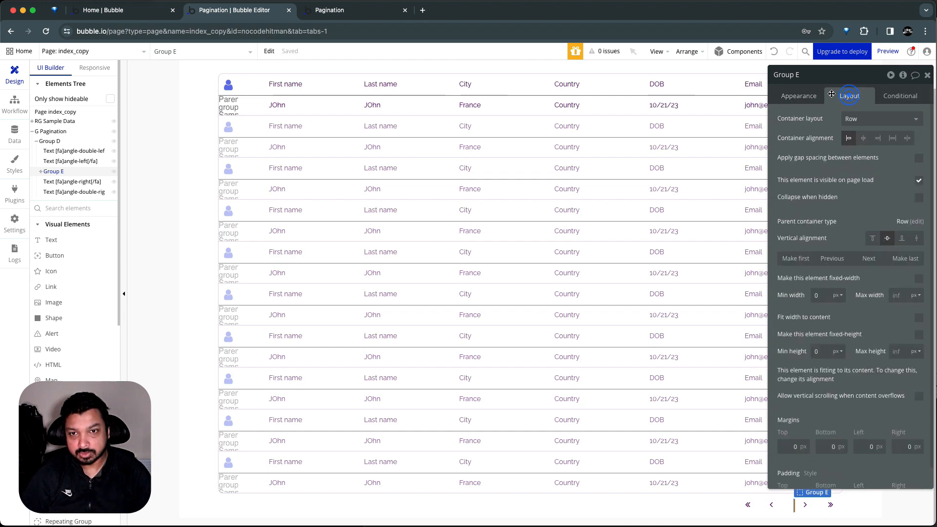
# - Replace the group around the "1" text with a Repeating Group element
pyautogui.click(809, 98)
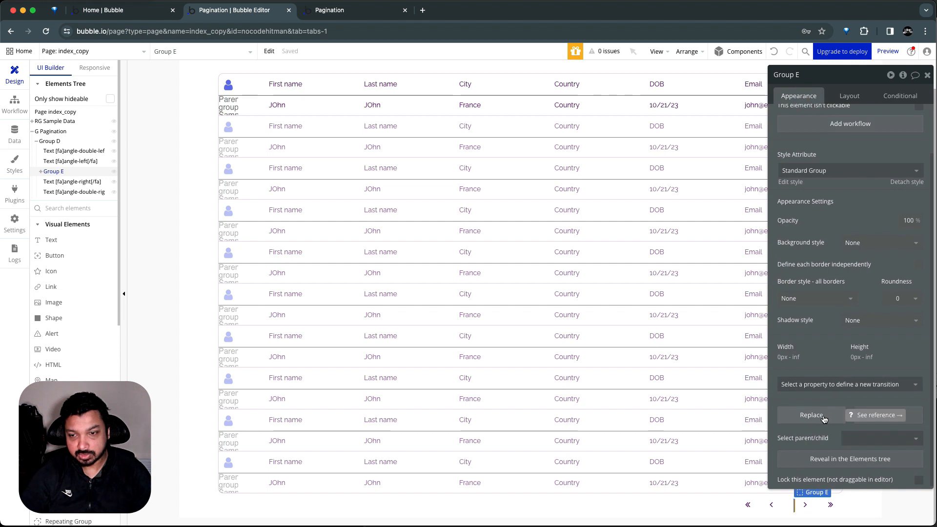
pyautogui.click(822, 415)
pyautogui.click(555, 159)
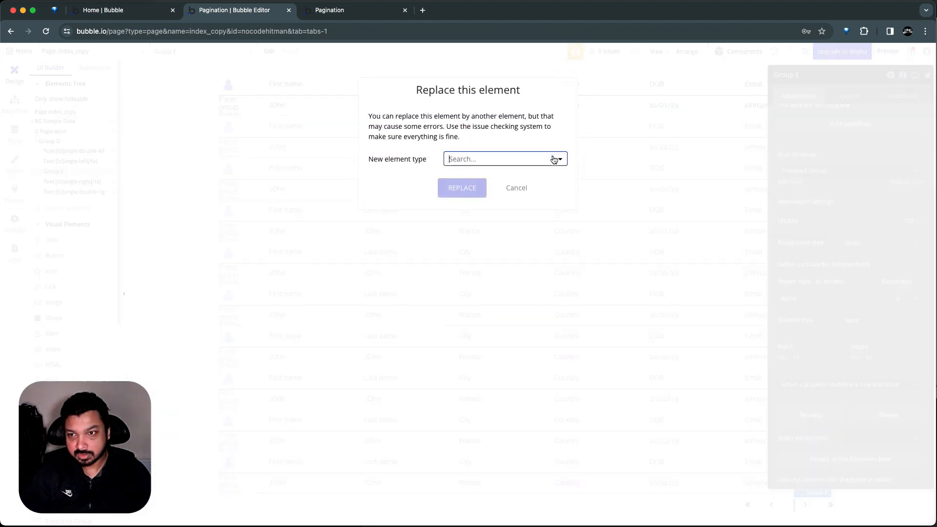
pyautogui.click(491, 234)
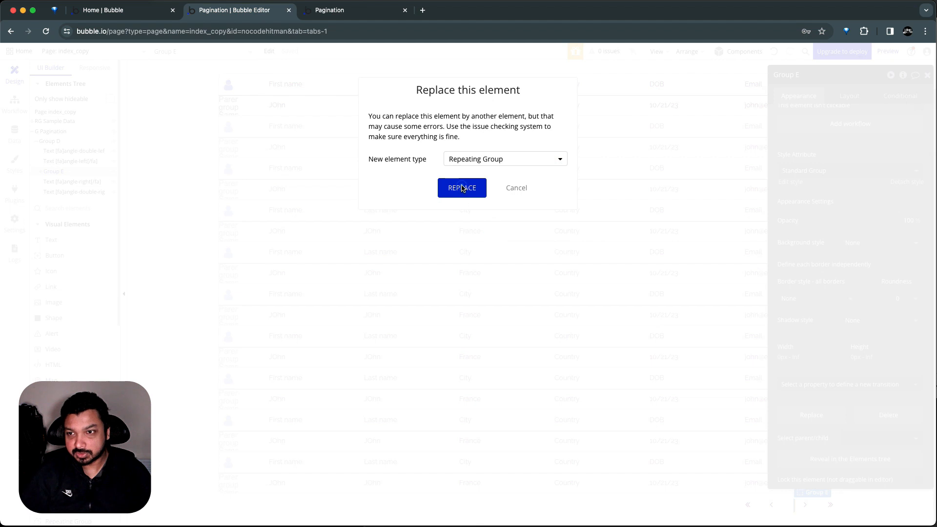
pyautogui.click(462, 188)
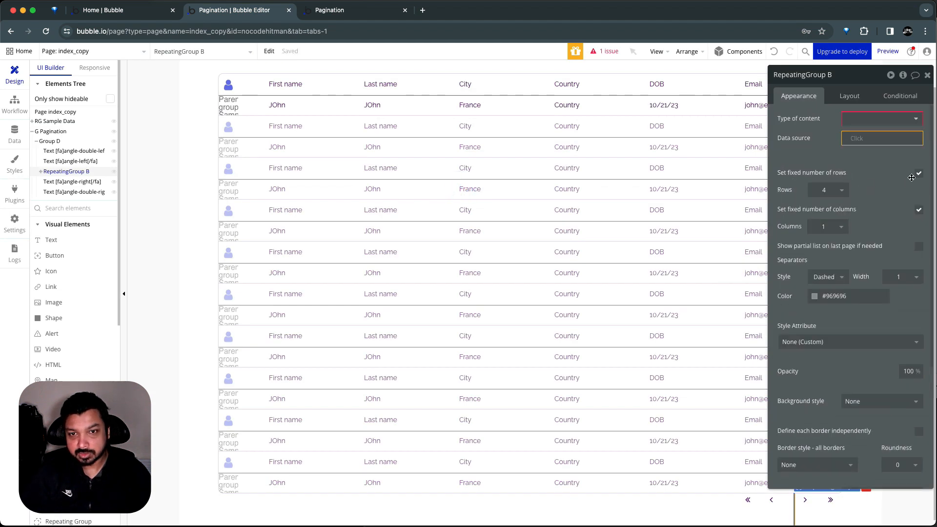
# - Set the repeating group to 1 fixed row, without a fixed number of columns, and a minimum column width of 40 px
pyautogui.click(825, 190)
pyautogui.write('1')
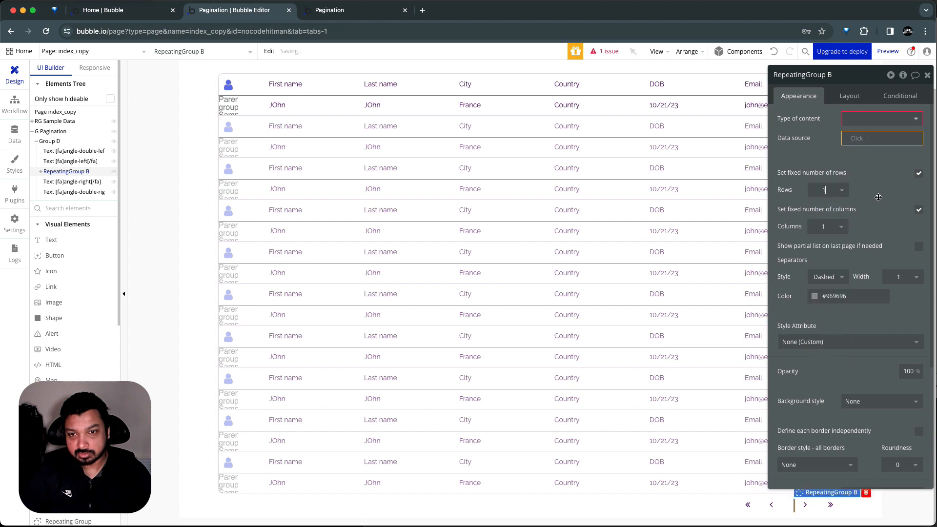
pyautogui.click(919, 210)
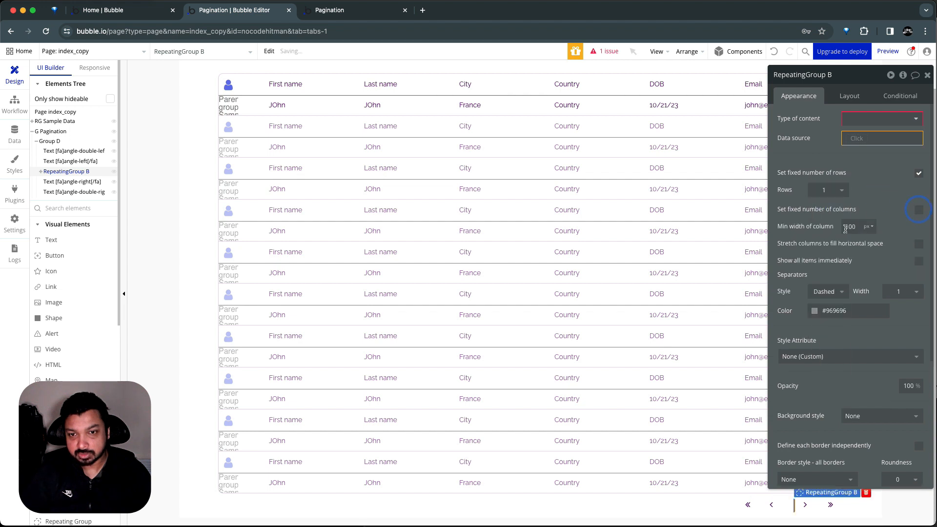
pyautogui.moveTo(856, 227); pyautogui.dragTo(832, 223)
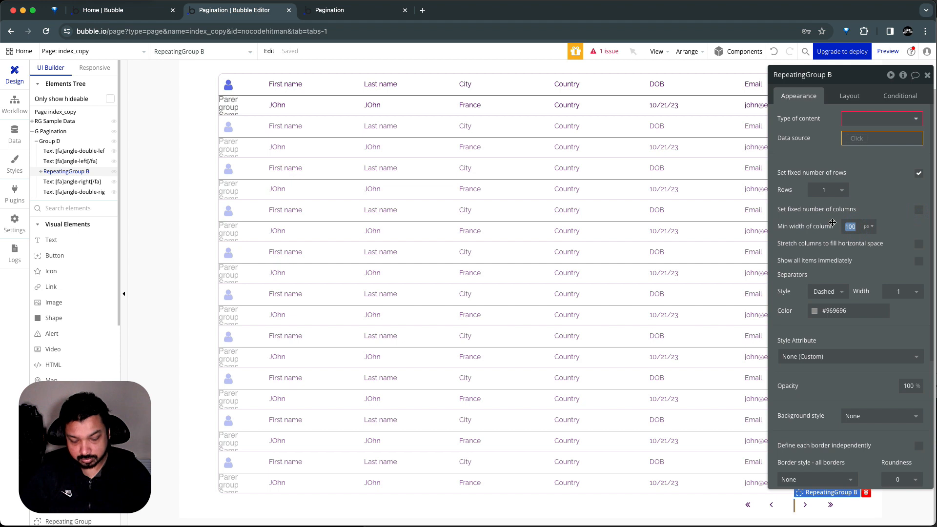
pyautogui.write('40')
pyautogui.click(886, 178)
# - Set the repeating group's type of content to number
pyautogui.click(888, 119)
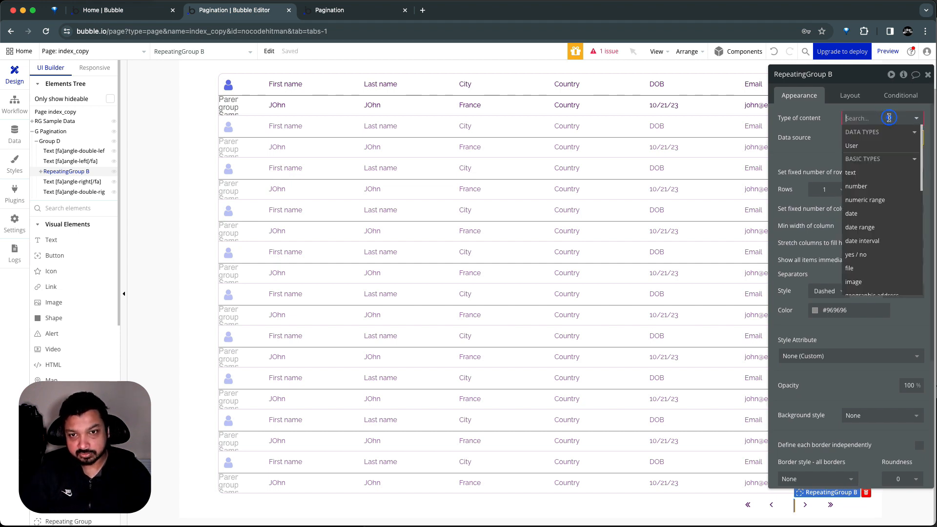
pyautogui.write('num')
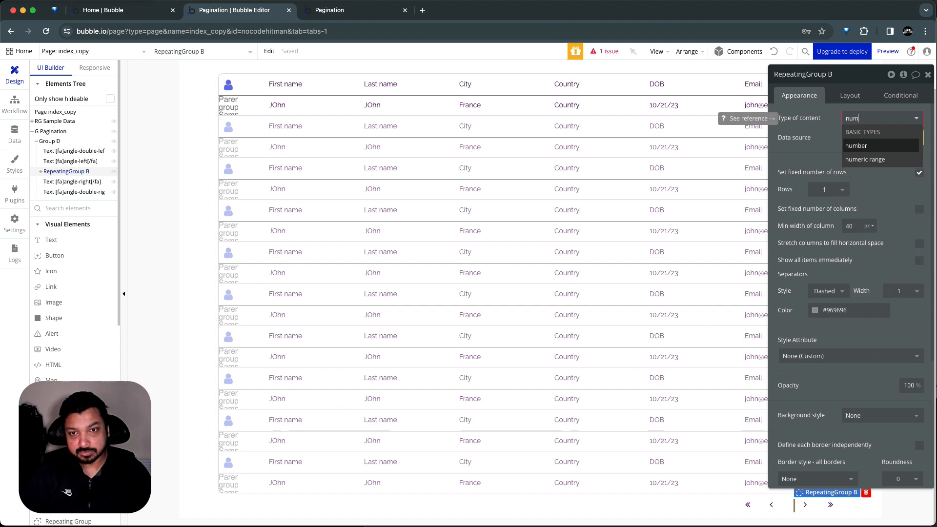
pyautogui.click(884, 145)
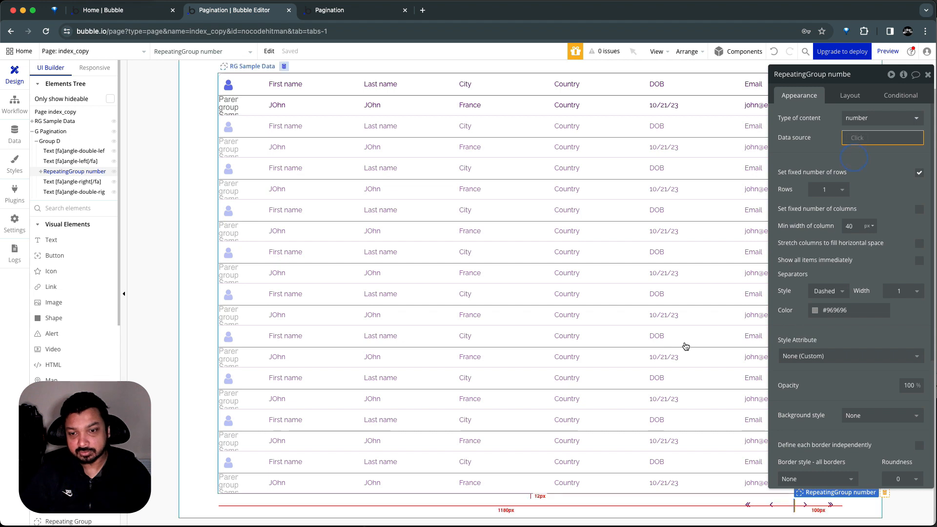
# - Examine the installed Toolbox plugin's content, in particular its List Of Numbers element
pyautogui.scroll(-3, 52, 337)
pyautogui.scroll(-2, 52, 340)
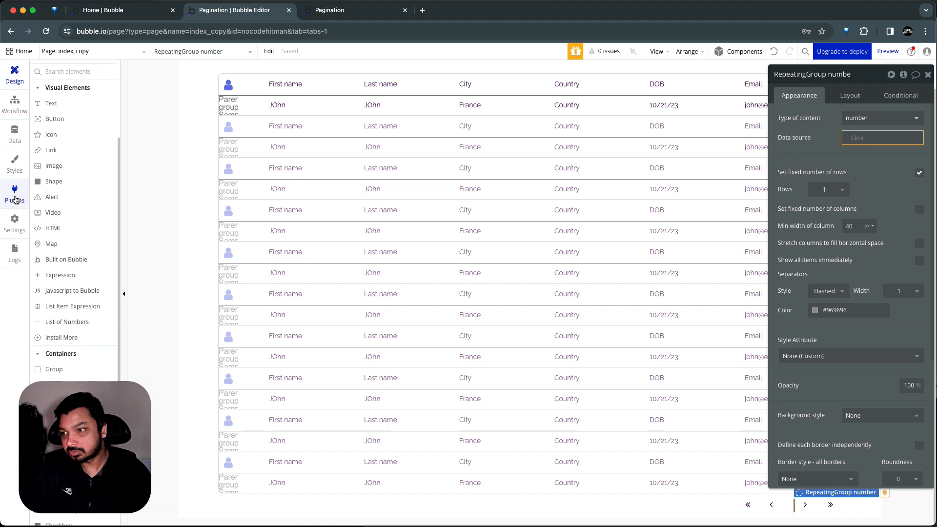
pyautogui.click(15, 194)
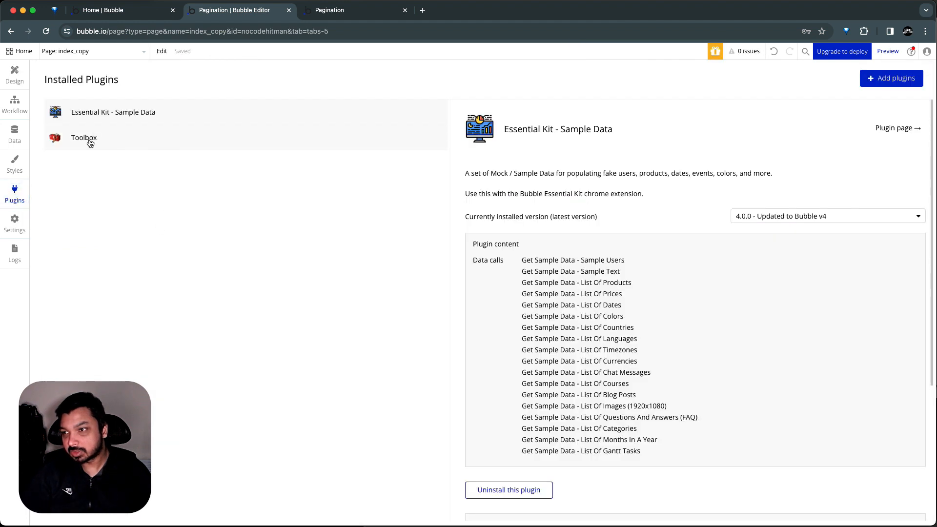
pyautogui.click(89, 140)
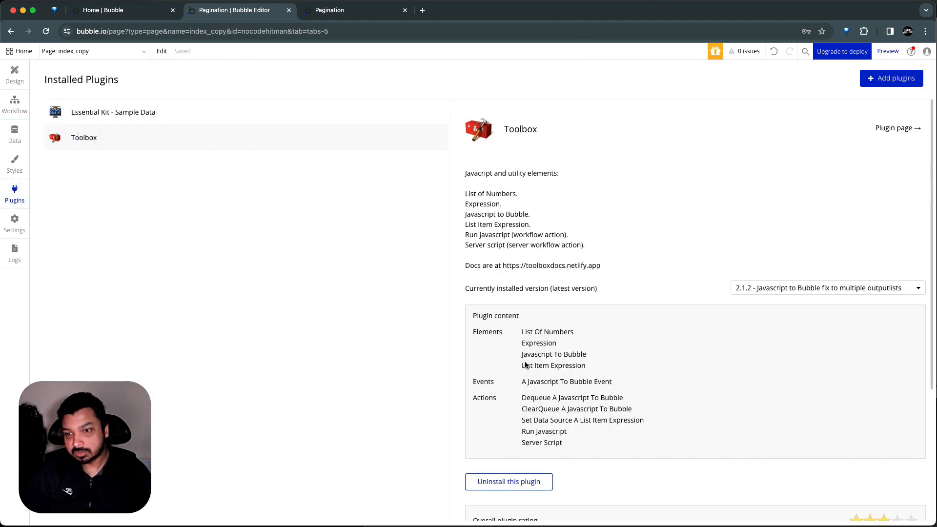
pyautogui.moveTo(519, 330); pyautogui.dragTo(569, 334)
pyautogui.click(562, 332)
pyautogui.click(569, 333)
pyautogui.click(555, 331)
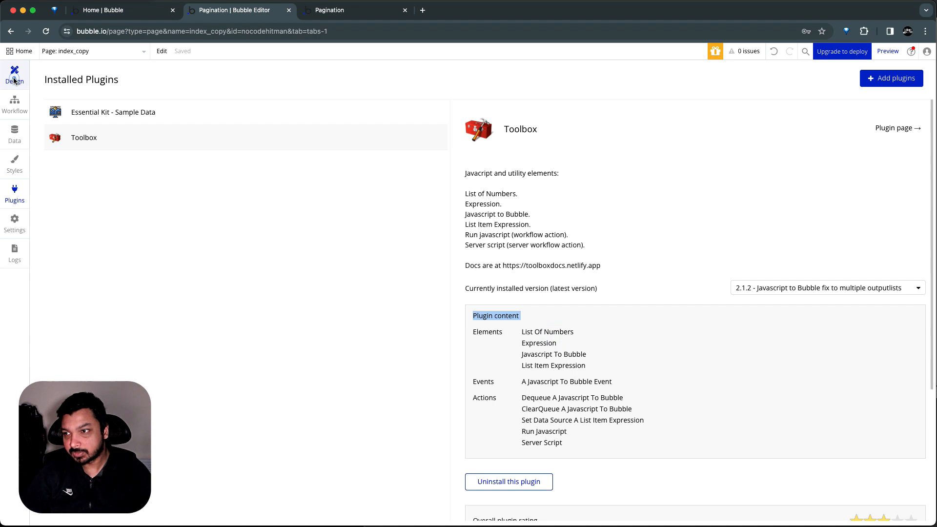
# - Add a List of Numbers element to the G Pagination group and reveal it in the elements tree
pyautogui.click(15, 77)
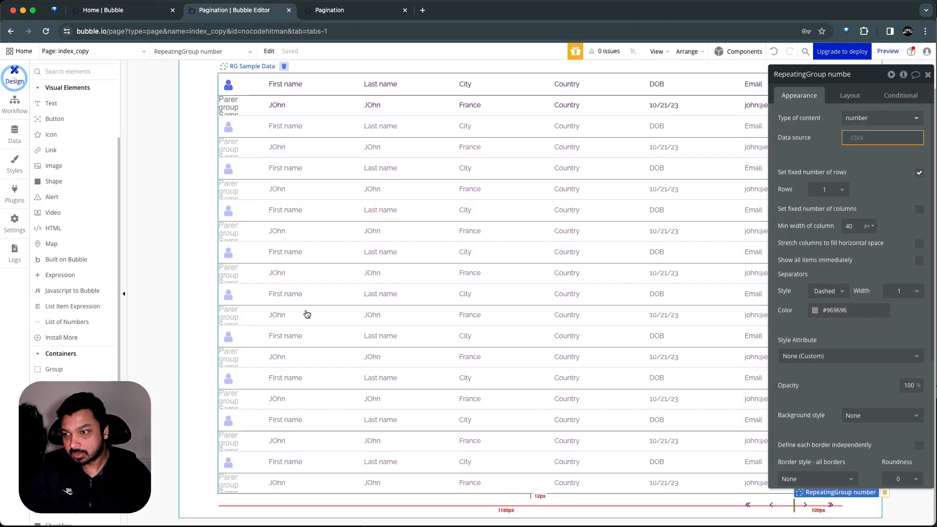
pyautogui.click(74, 323)
pyautogui.click(649, 497)
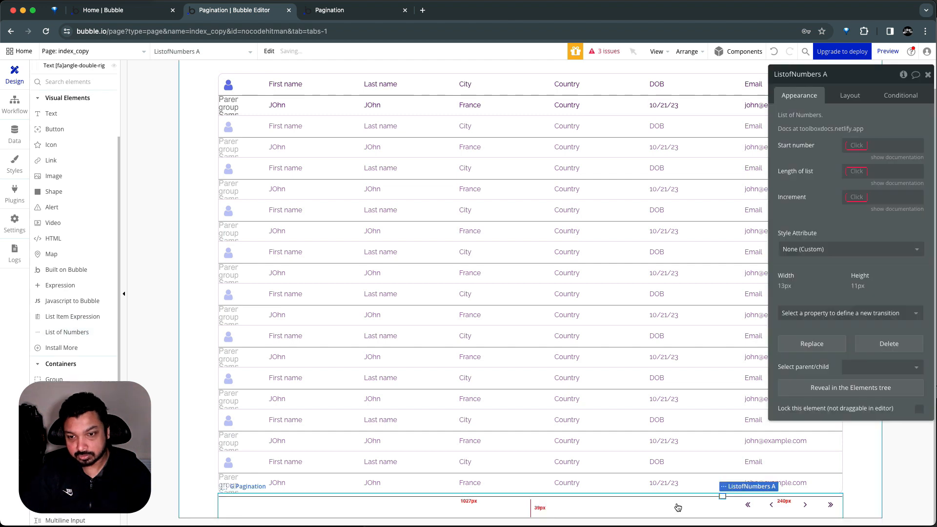
pyautogui.moveTo(718, 501); pyautogui.dragTo(723, 495)
pyautogui.rightClick(723, 496)
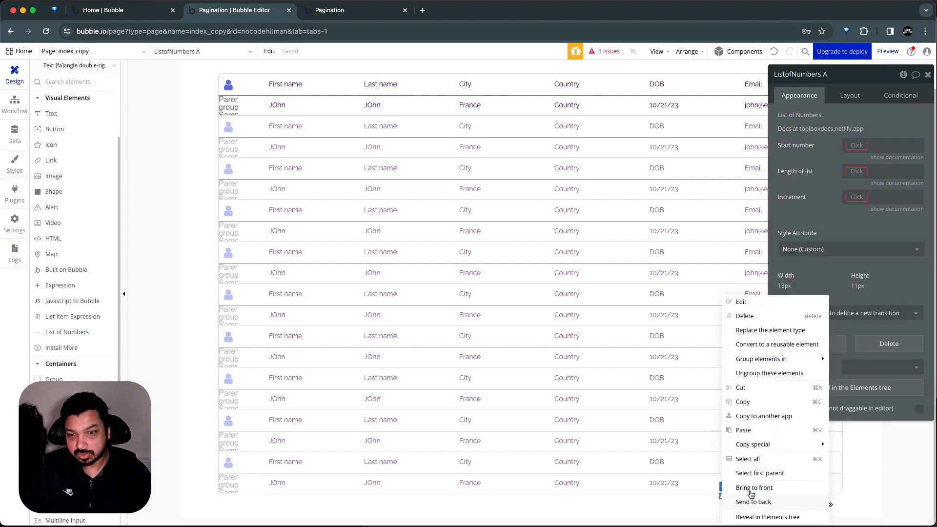
pyautogui.click(758, 515)
pyautogui.scroll(2, 76, 181)
pyautogui.moveTo(65, 140)
pyautogui.mouseDown()
pyautogui.moveTo(79, 184)
pyautogui.moveTo(94, 152)
pyautogui.moveTo(78, 143)
pyautogui.mouseUp()
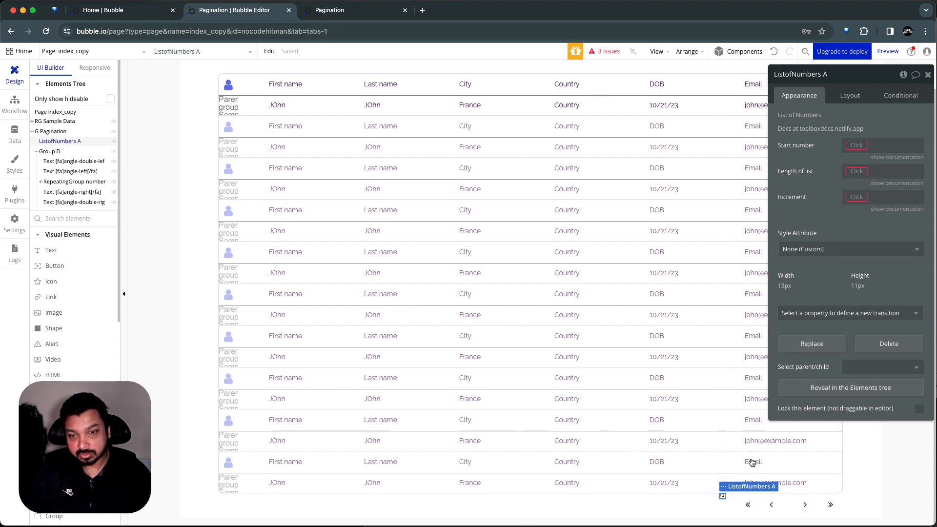
# - Set the List of Numbers element's start number to 1
pyautogui.click(857, 146)
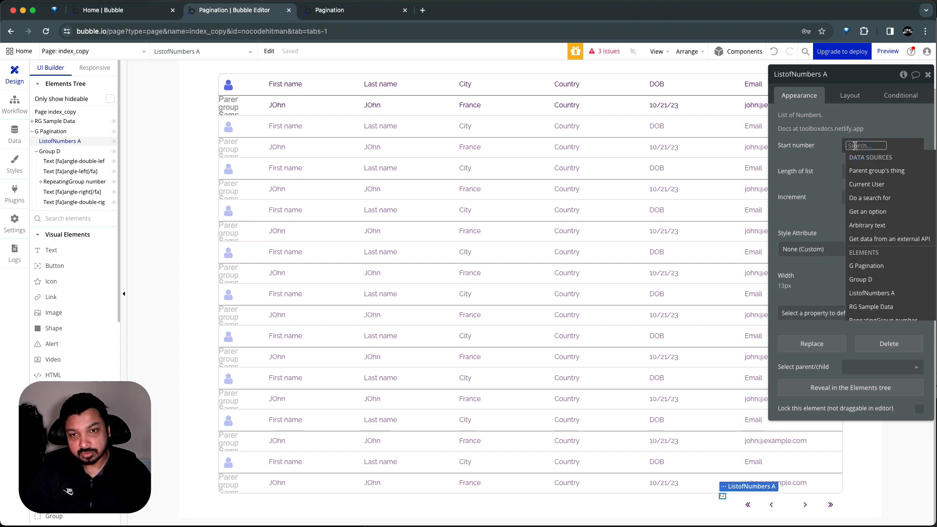
pyautogui.write('1')
pyautogui.click(838, 150)
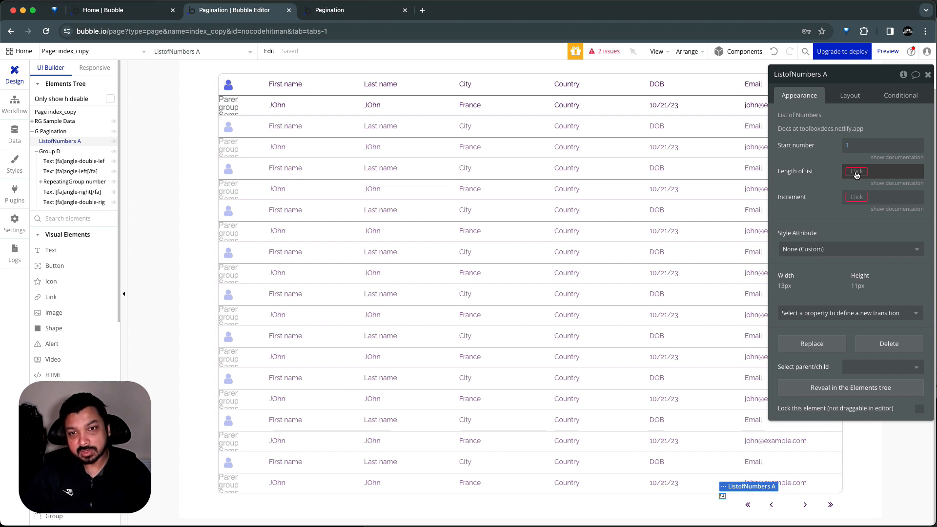
# - Paste the copied expression as the length of list and point it to RG Sample Data, giving its list's count / 10:ceiling
pyautogui.rightClick(856, 175)
pyautogui.click(891, 162)
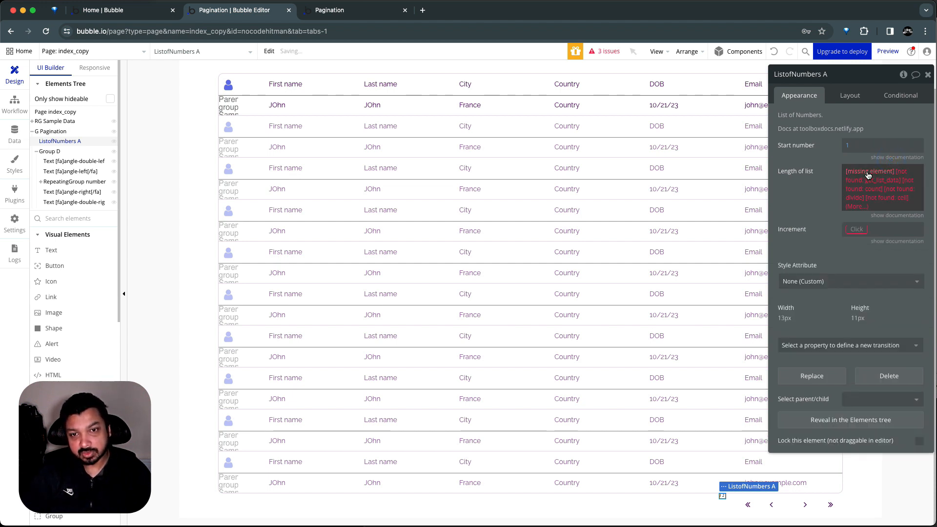
pyautogui.click(868, 175)
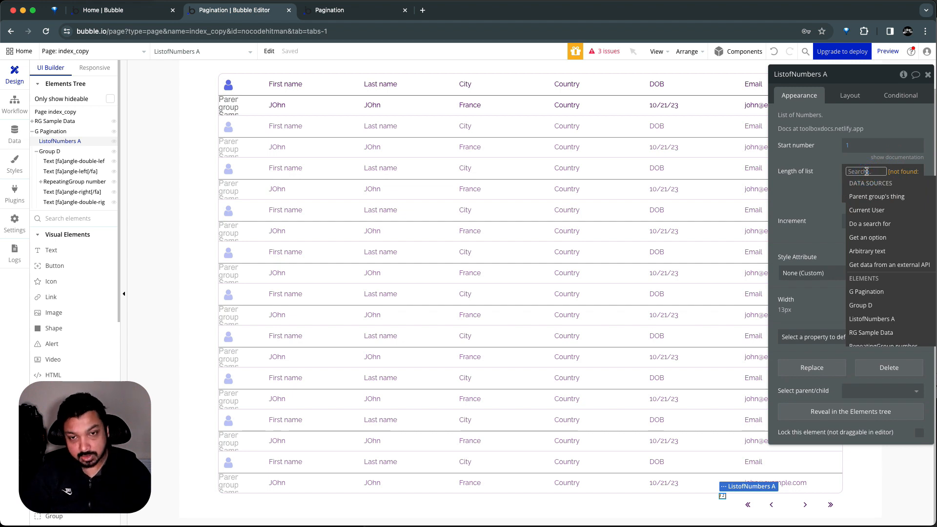
pyautogui.write('rep')
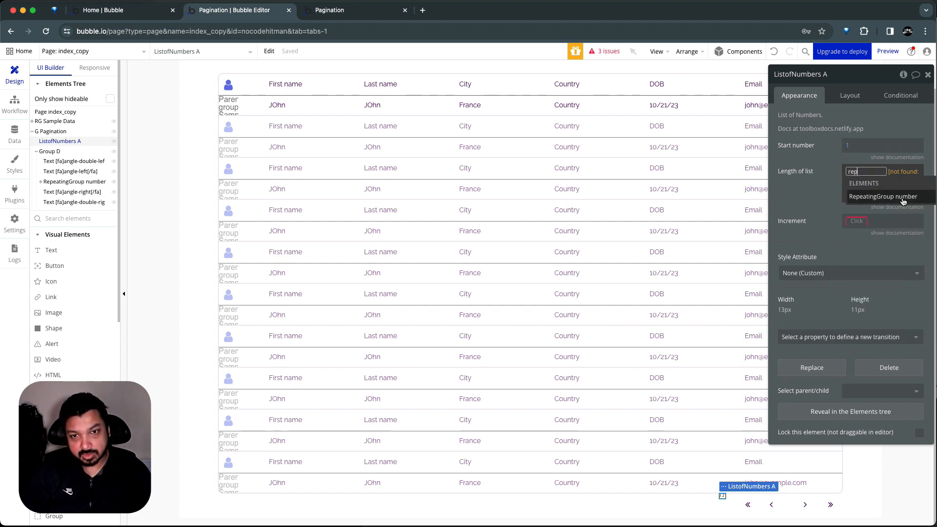
pyautogui.press('BackSpace')
pyautogui.press('BackSpace')
pyautogui.press('BackSpace')
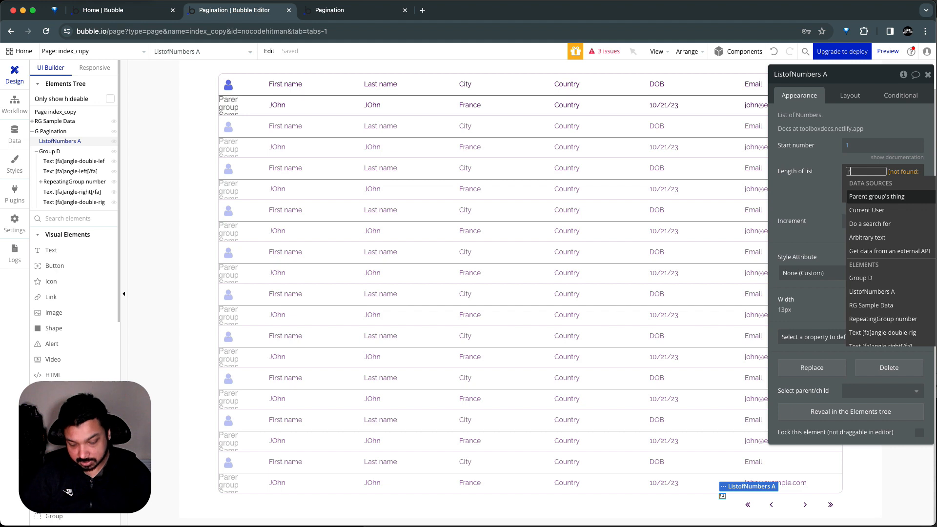
pyautogui.write('rg')
pyautogui.click(874, 196)
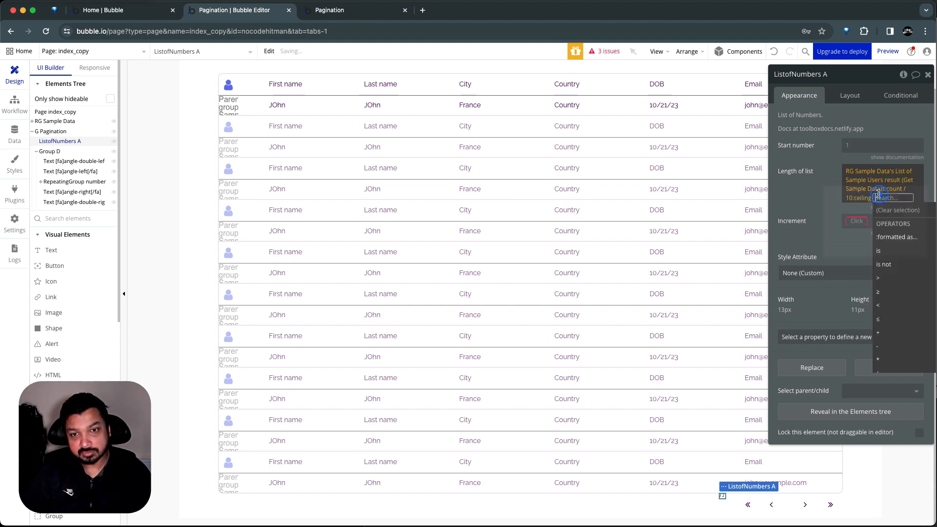
pyautogui.click(829, 184)
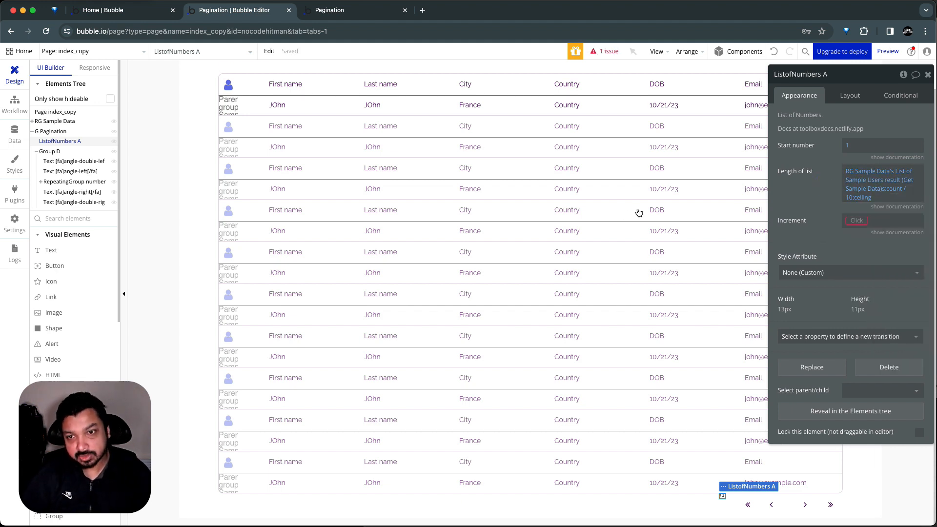
# - Compare RG Sample Data's fixed number of rows with the divisor in ListofNumbers A's length of list expression
pyautogui.click(618, 190)
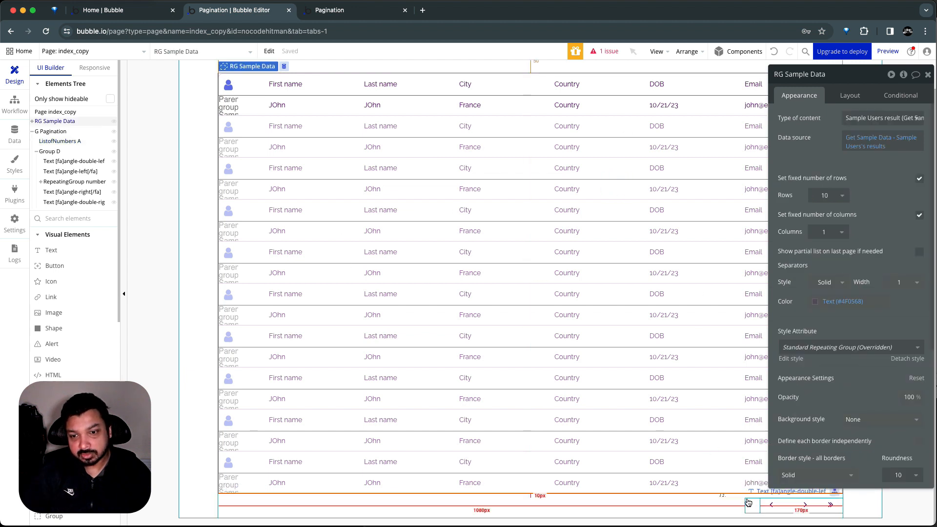
pyautogui.click(724, 495)
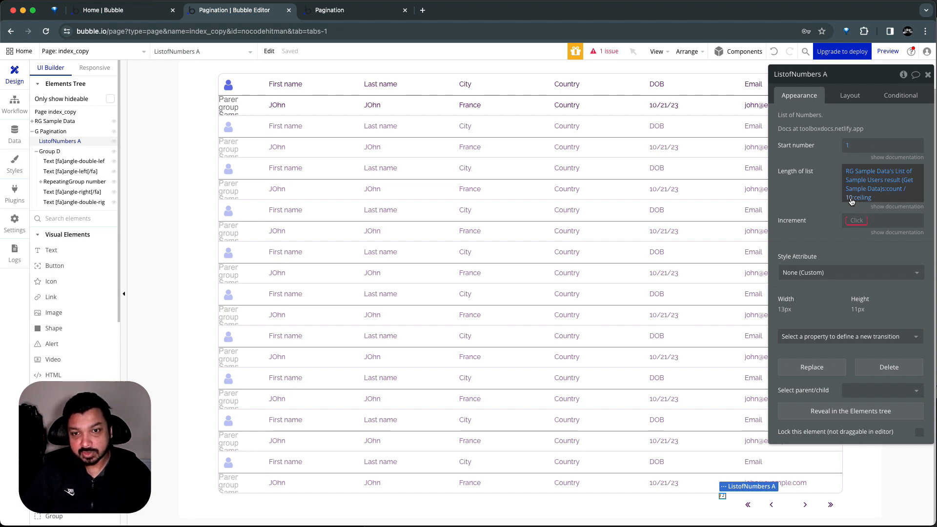
pyautogui.click(641, 205)
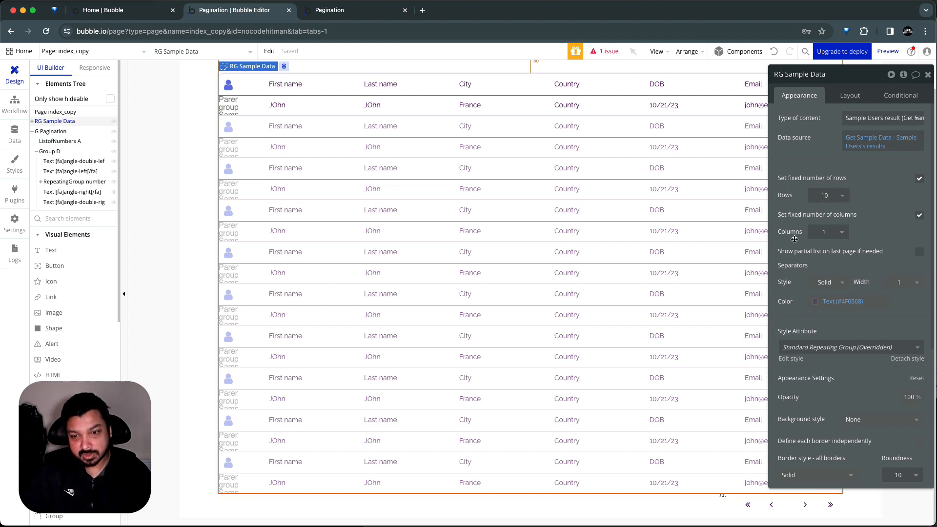
pyautogui.click(725, 495)
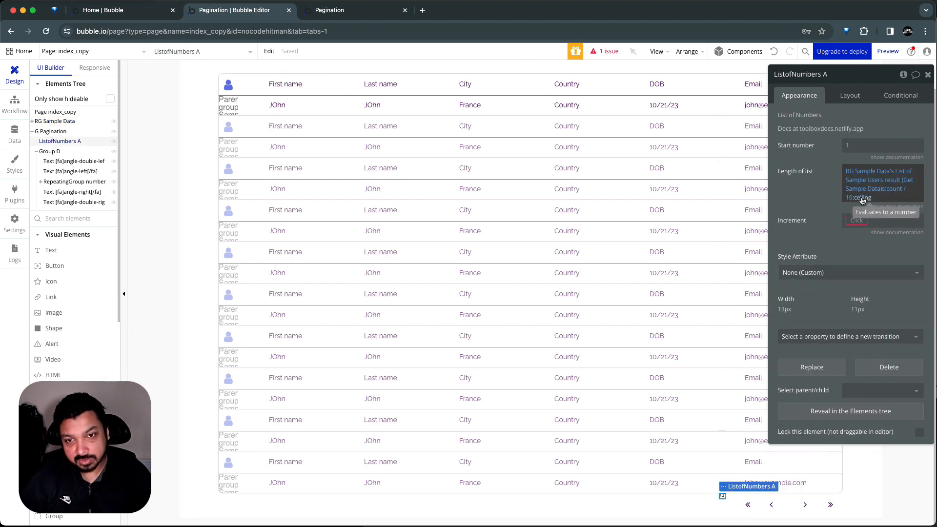
pyautogui.click(873, 172)
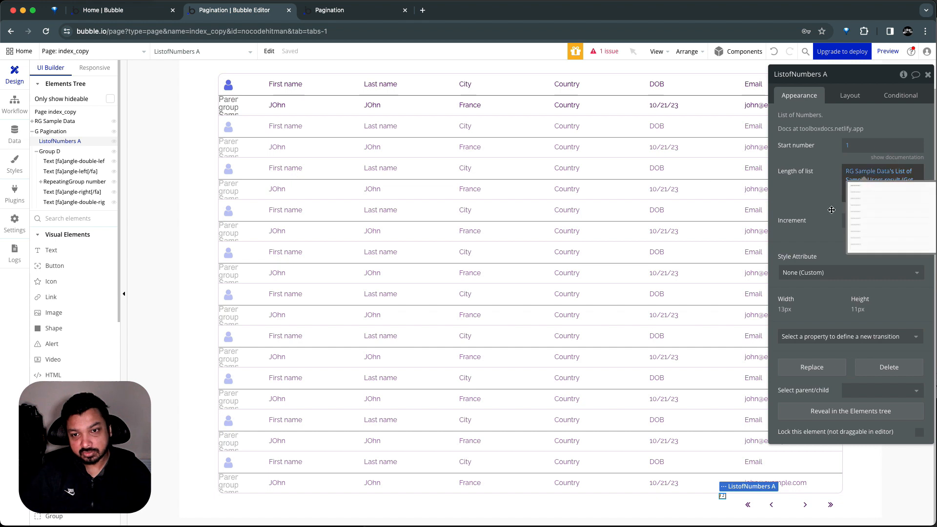
# - Set the increment of ListofNumbers A to 1
pyautogui.click(852, 220)
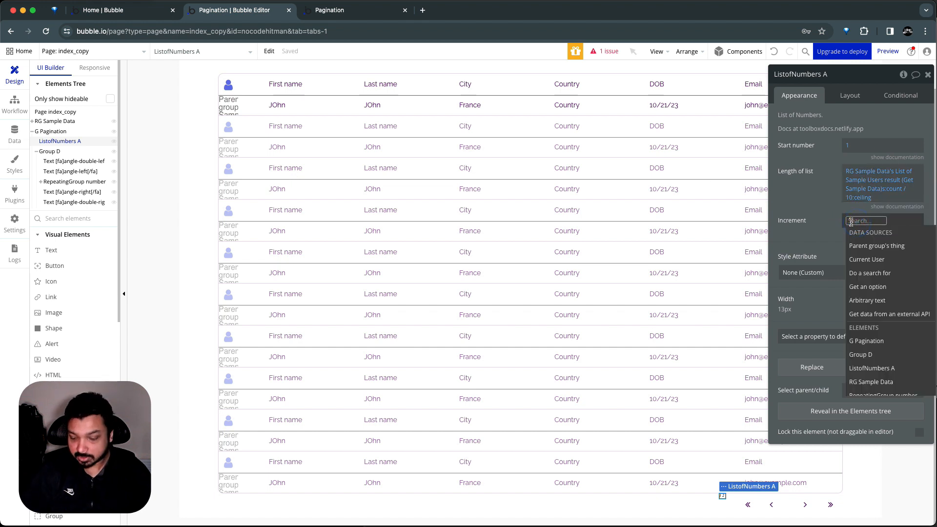
pyautogui.write('1')
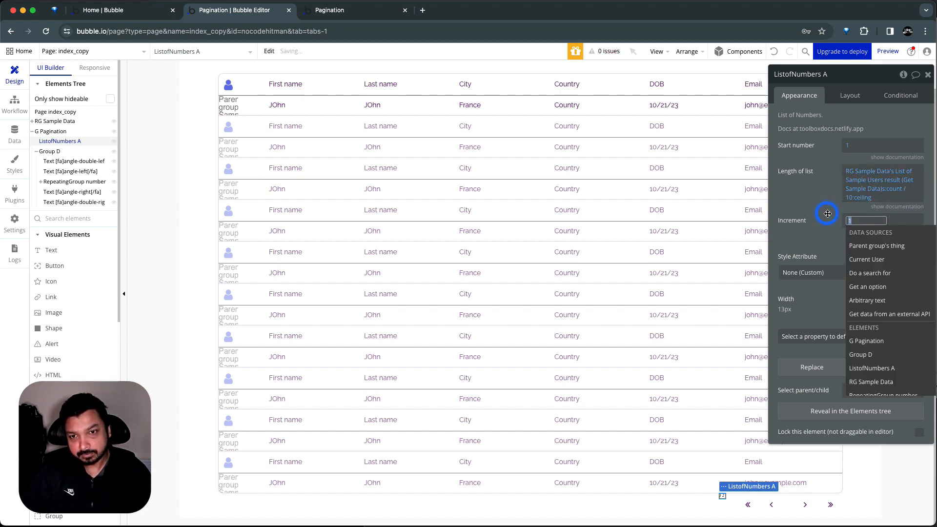
pyautogui.click(828, 214)
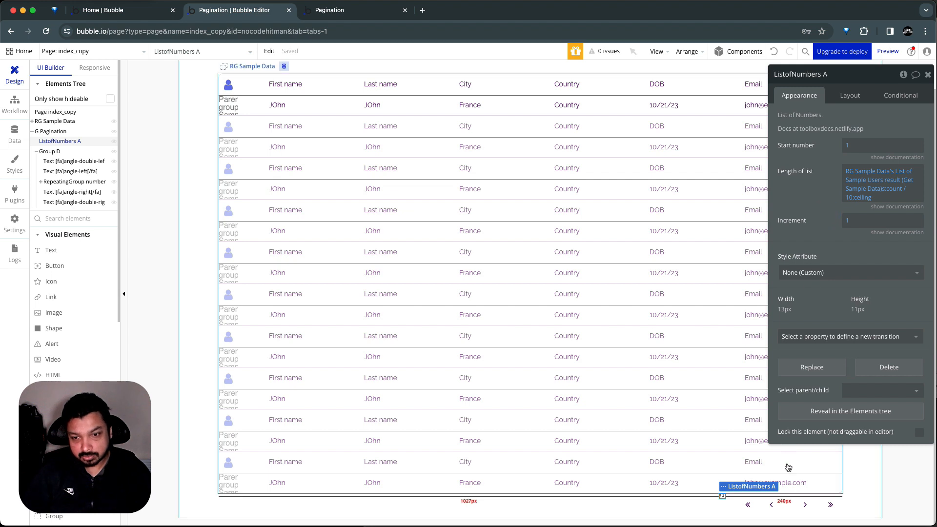
# - Set the data source of the number repeating group to ListofNumbers A's list
pyautogui.click(94, 185)
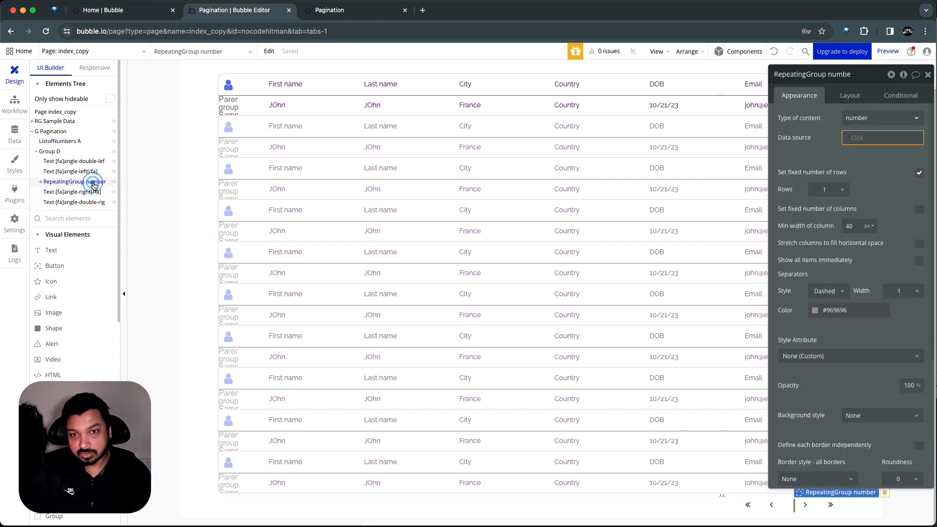
pyautogui.click(856, 138)
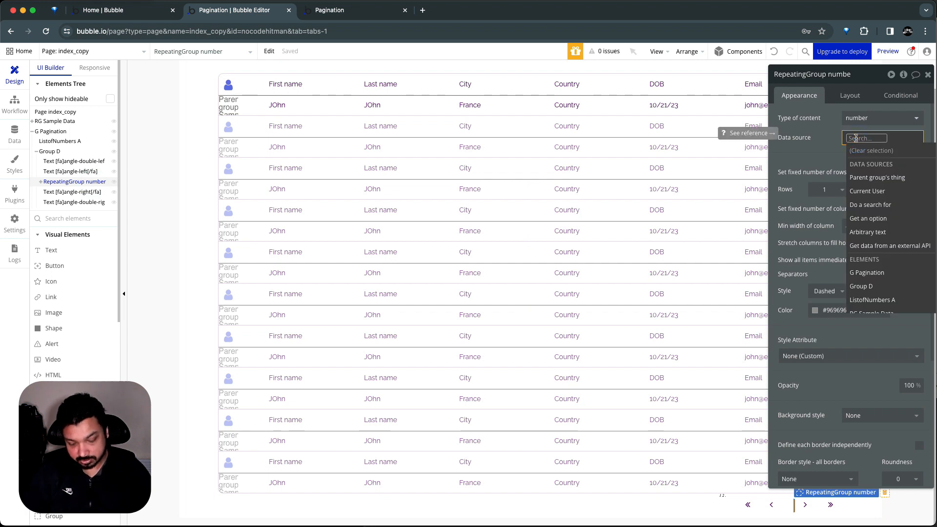
pyautogui.write('lis')
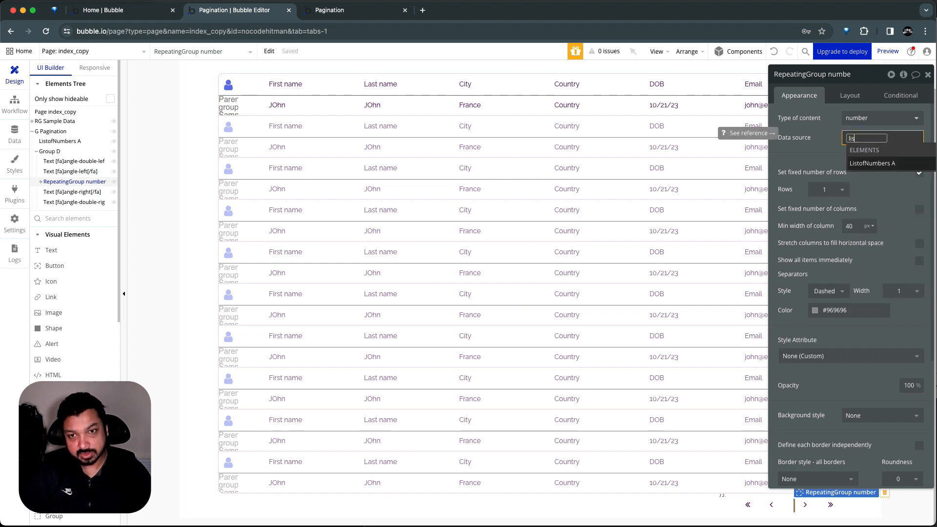
pyautogui.click(873, 166)
pyautogui.click(876, 171)
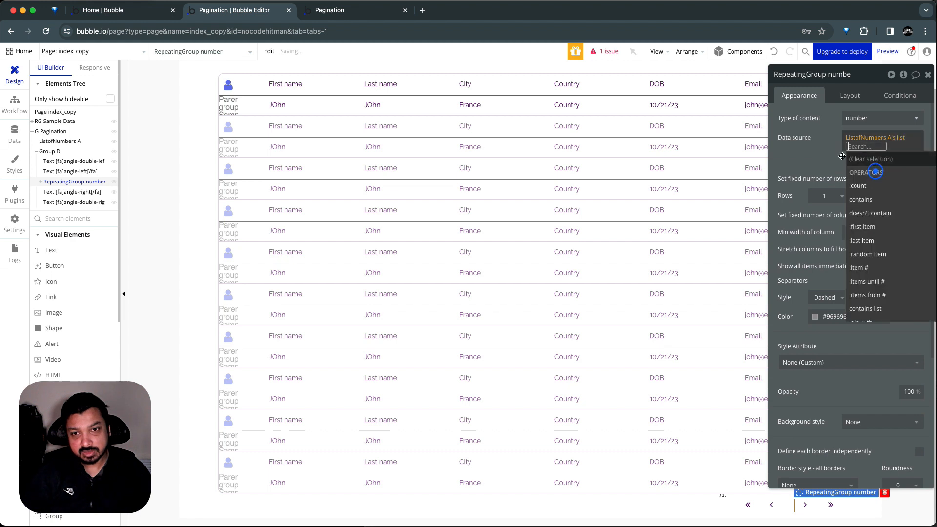
pyautogui.click(830, 151)
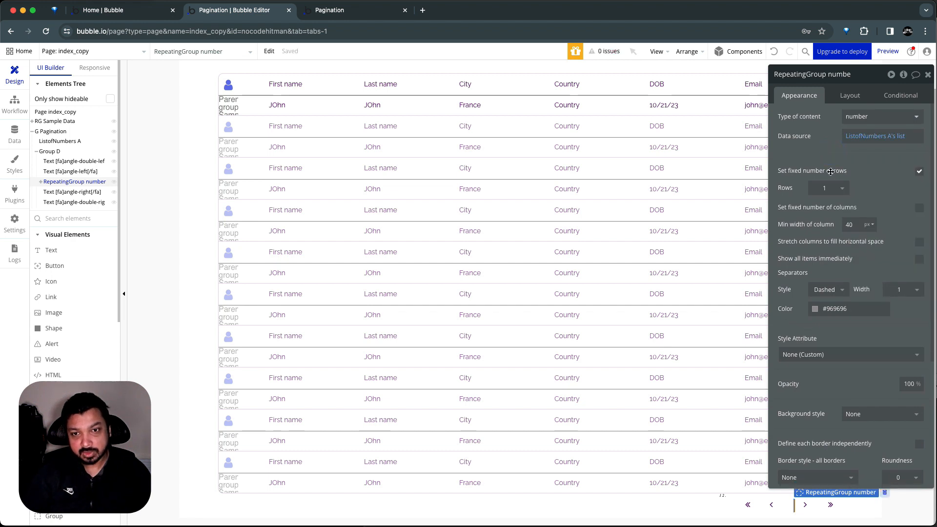
# - Make the number repeating group fit its width to content and center its cell's container alignment
pyautogui.click(850, 96)
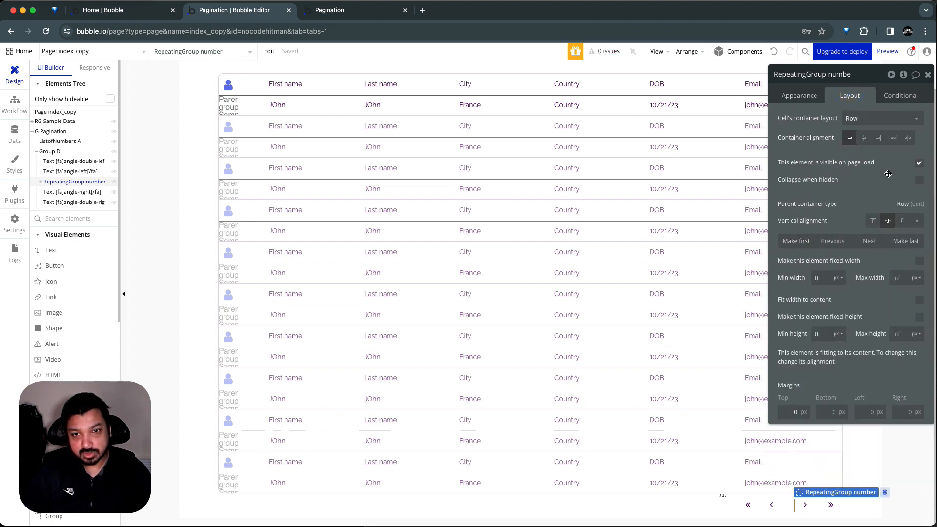
pyautogui.click(919, 301)
pyautogui.click(864, 138)
pyautogui.click(864, 137)
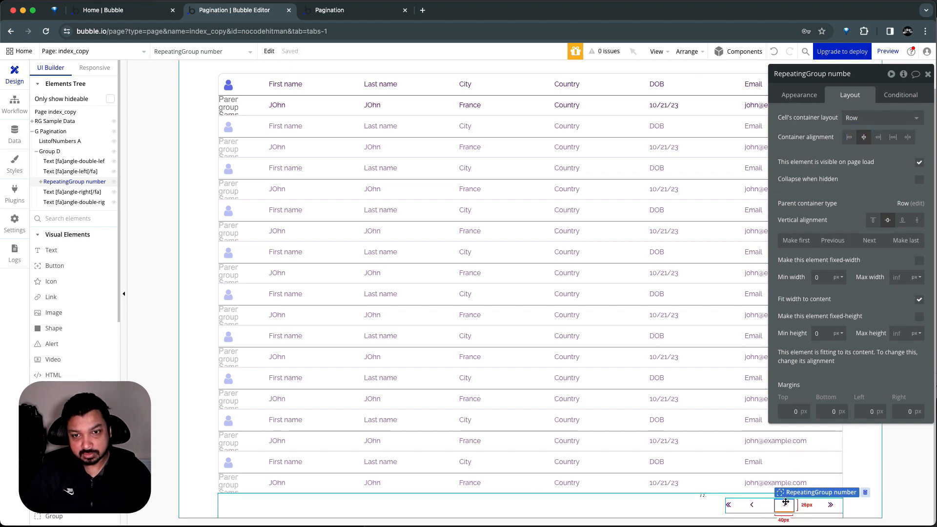
# - Set the number repeating group's separator style to None
pyautogui.click(801, 96)
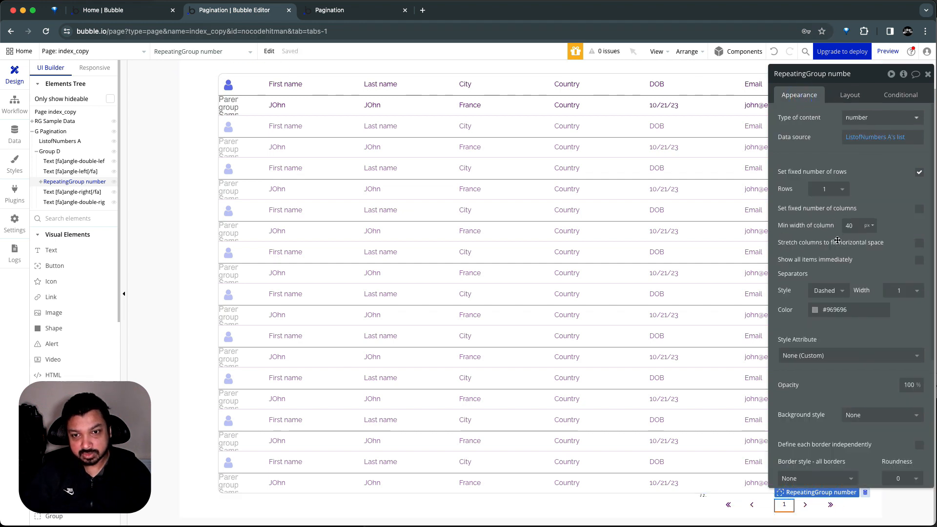
pyautogui.click(833, 291)
pyautogui.click(830, 299)
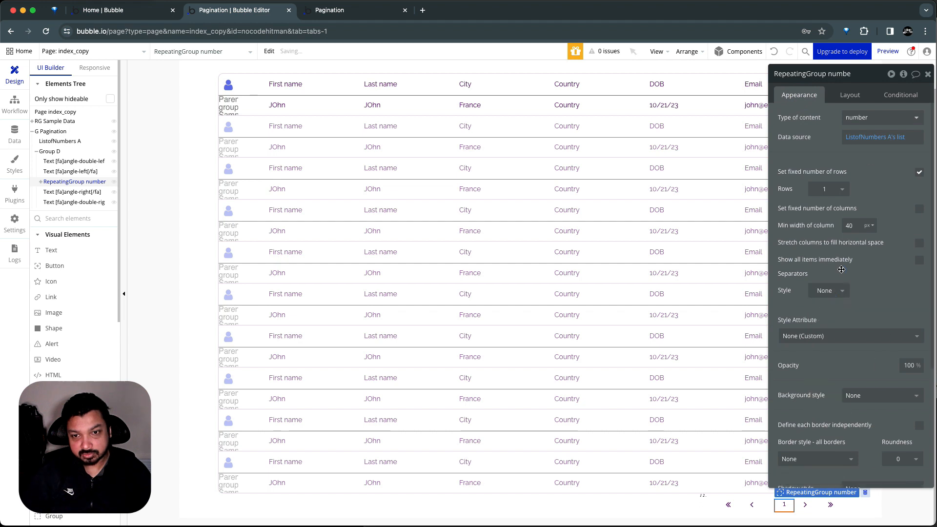
# - Center-align the page number text inside the repeating group and check its layout settings
pyautogui.click(784, 505)
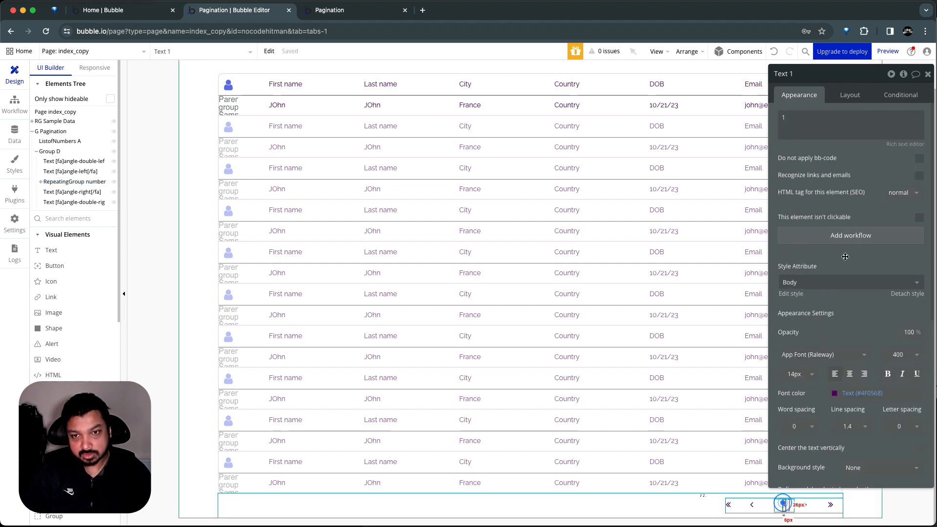
pyautogui.click(850, 374)
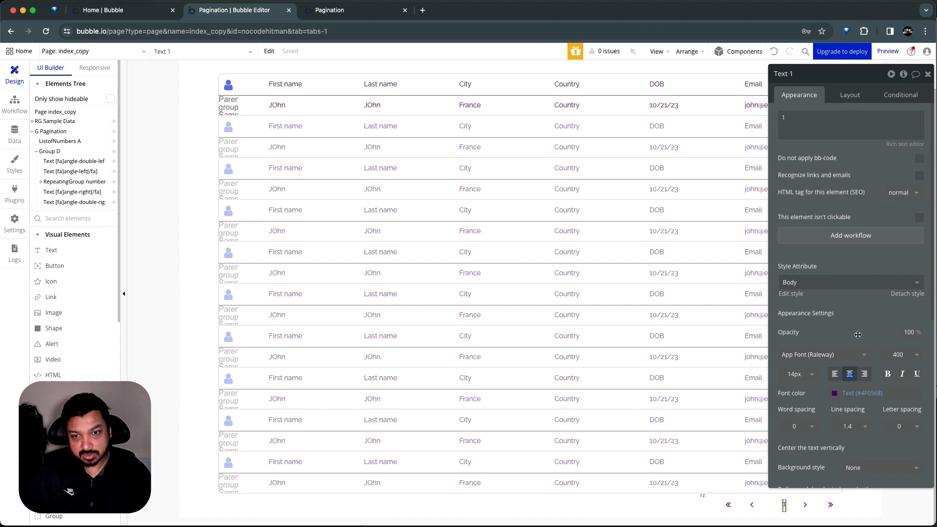
pyautogui.click(856, 96)
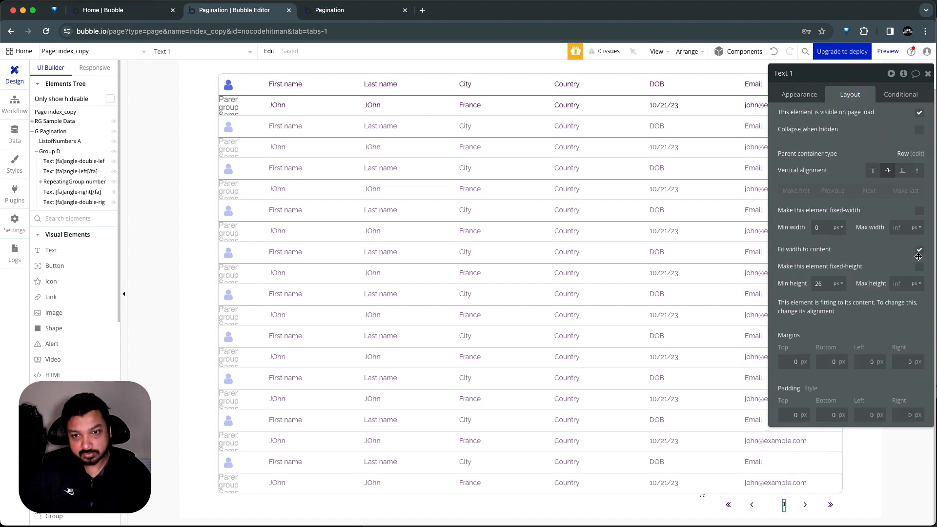
pyautogui.click(805, 96)
# - Replace the page number text's static content with the dynamic value Current cell's number
pyautogui.click(805, 122)
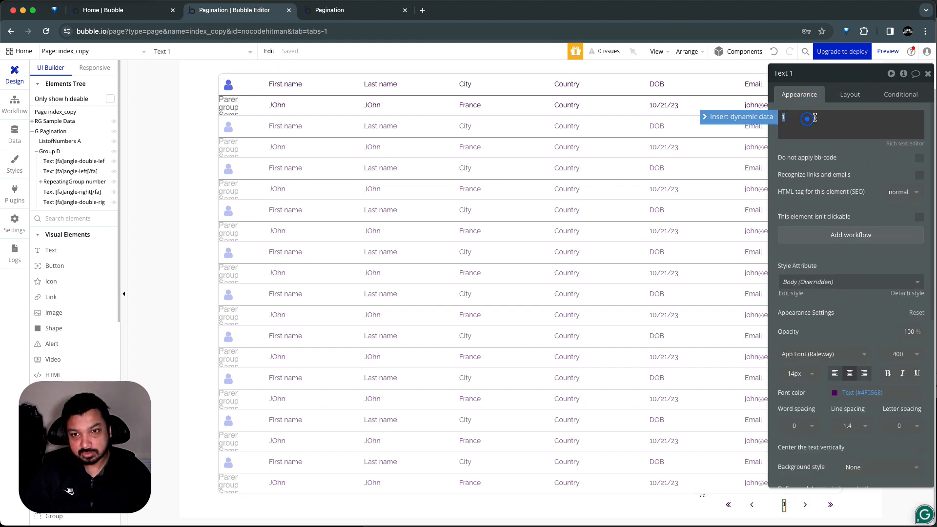
pyautogui.click(736, 118)
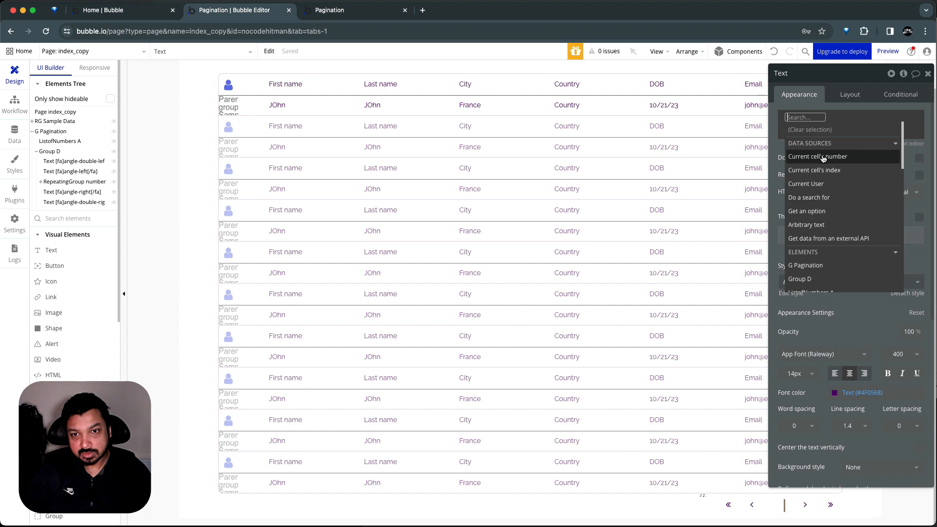
pyautogui.click(824, 157)
pyautogui.click(811, 100)
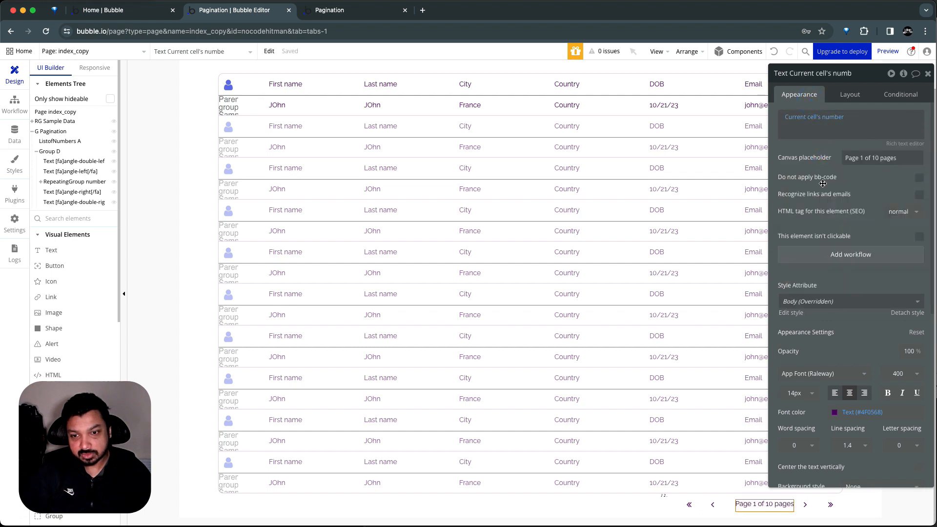
# - Set the canvas placeholder of the page number text to 1
pyautogui.click(868, 158)
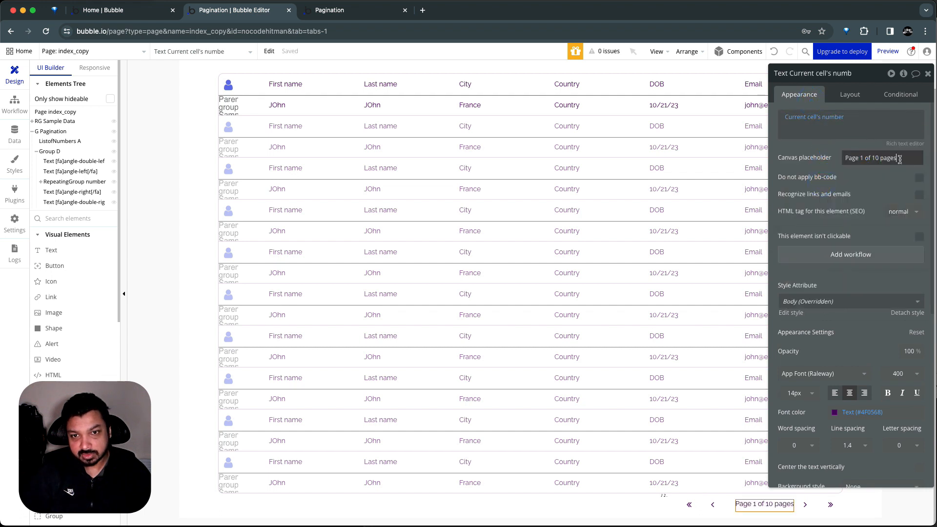
pyautogui.moveTo(900, 158); pyautogui.dragTo(847, 157)
pyautogui.write('1')
pyautogui.click(829, 161)
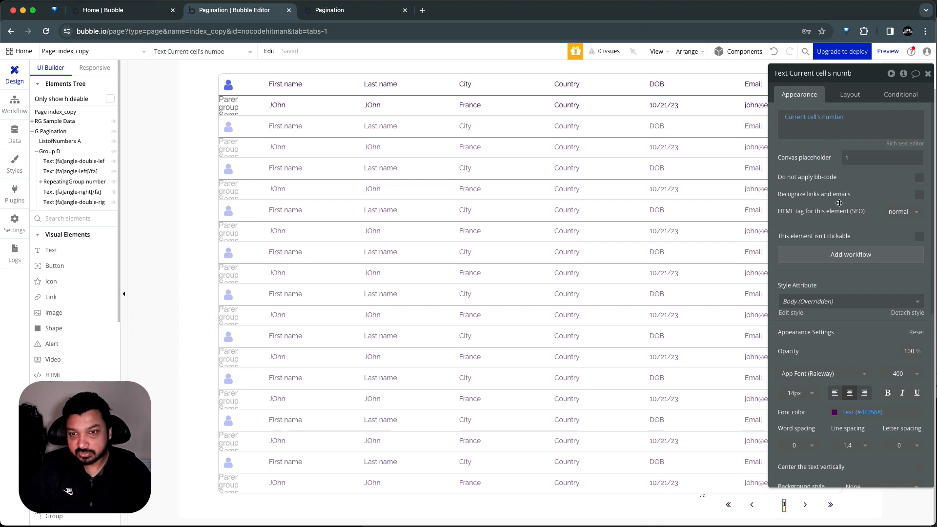
# - Switch to the index_copy page preview and examine the row of page numbers below the sample data table
pyautogui.click(360, 16)
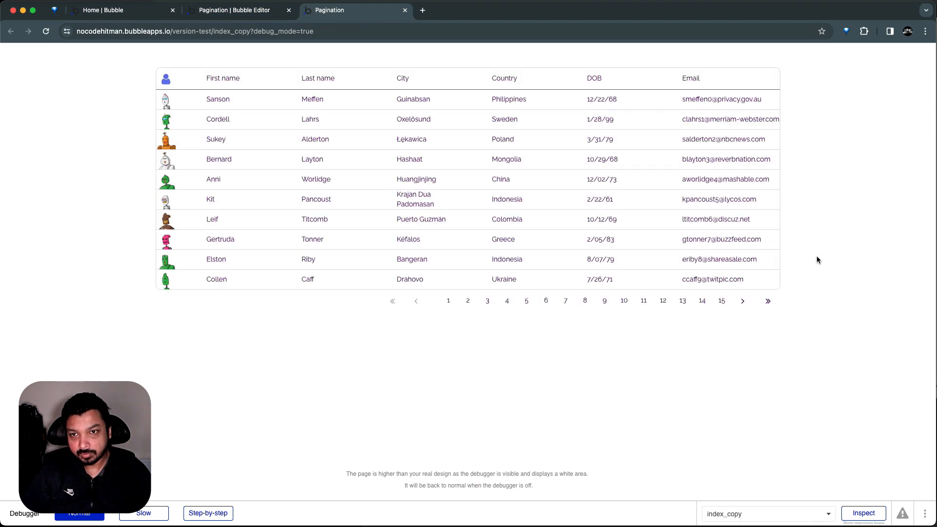
pyautogui.moveTo(442, 301); pyautogui.dragTo(560, 302)
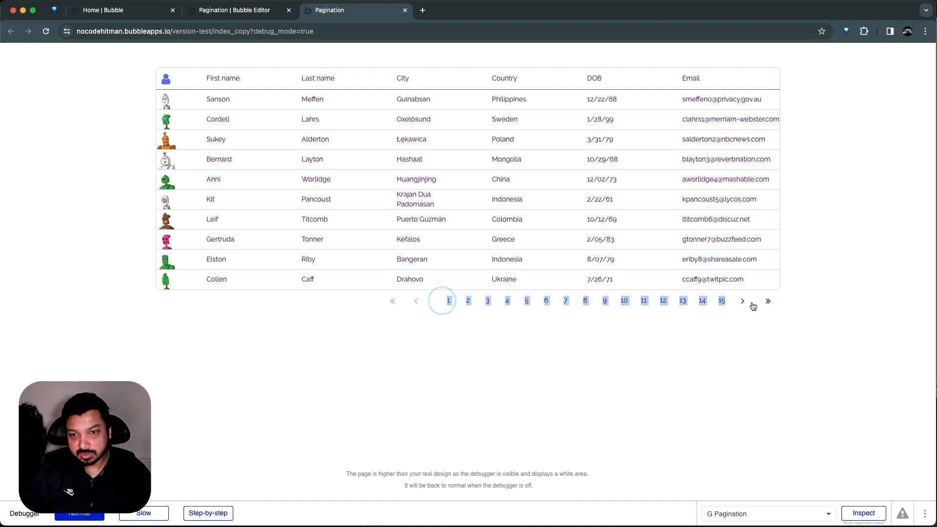
# - Back in the Bubble editor, add a condition to the page number text: When Current cell's number is RG Sample Data's page number
pyautogui.click(775, 324)
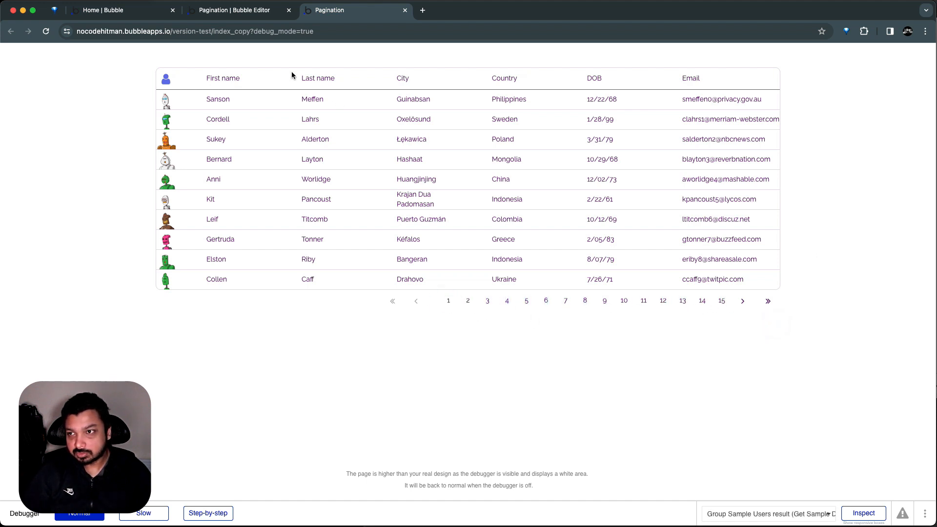
pyautogui.click(266, 10)
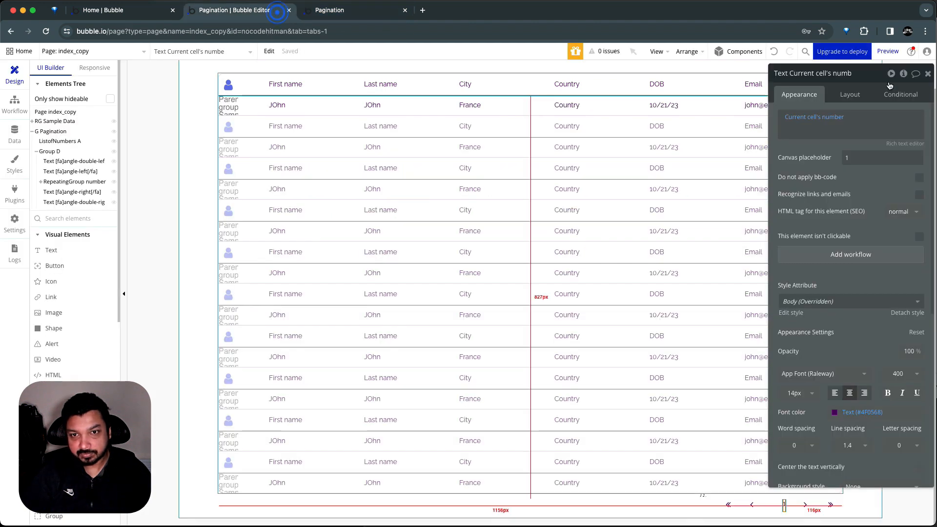
pyautogui.click(902, 95)
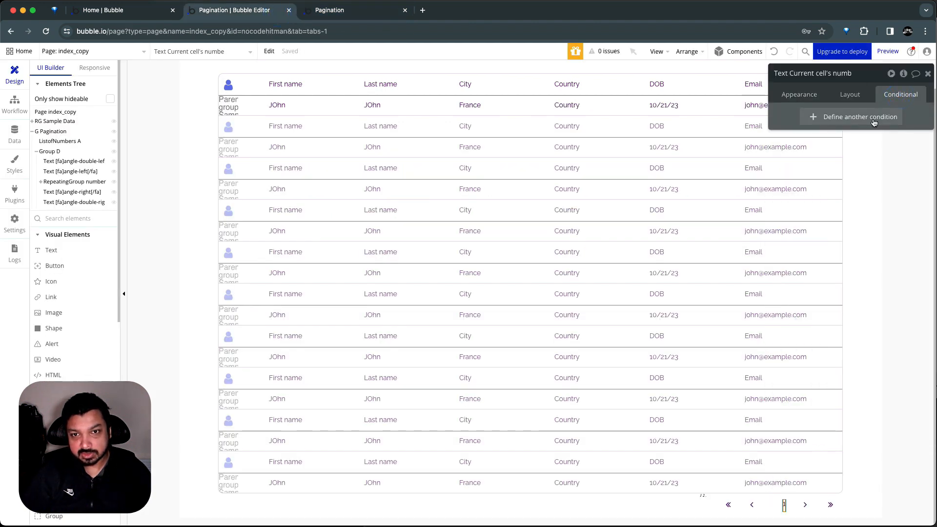
pyautogui.click(874, 121)
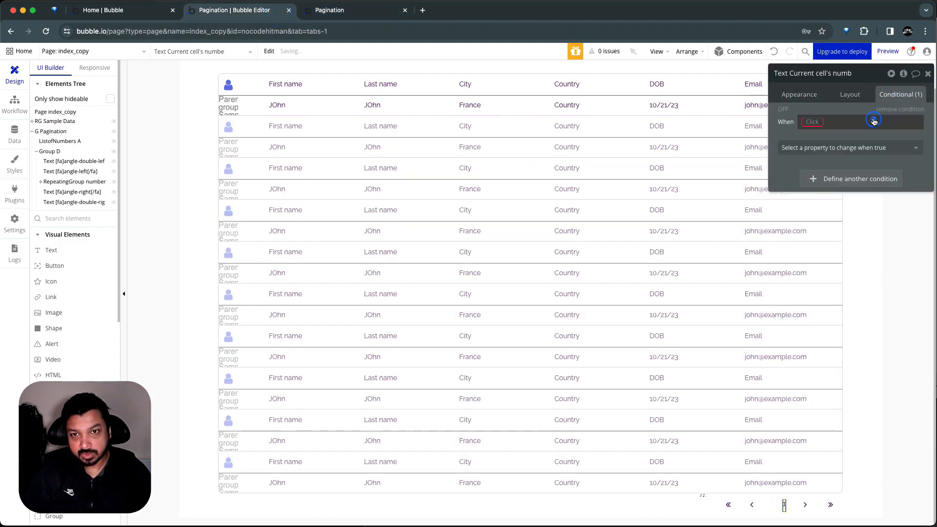
pyautogui.click(812, 123)
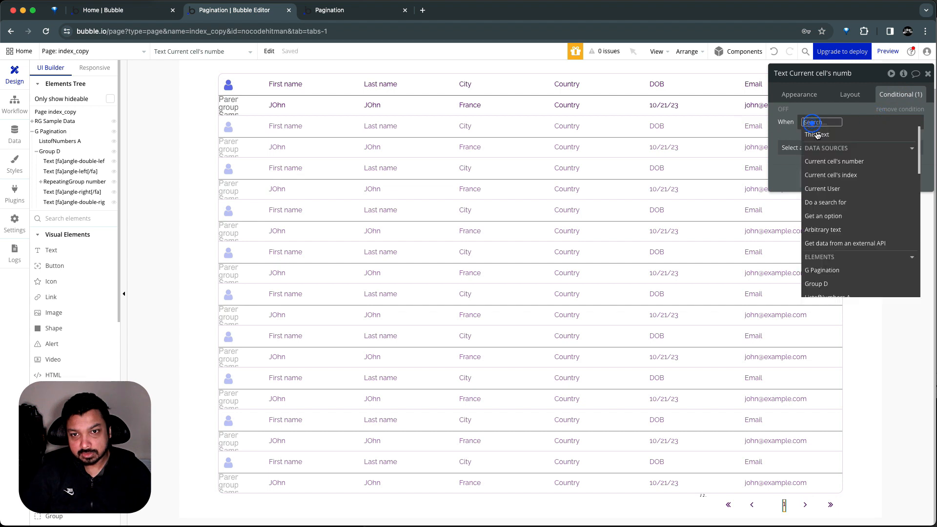
pyautogui.click(843, 162)
pyautogui.click(881, 162)
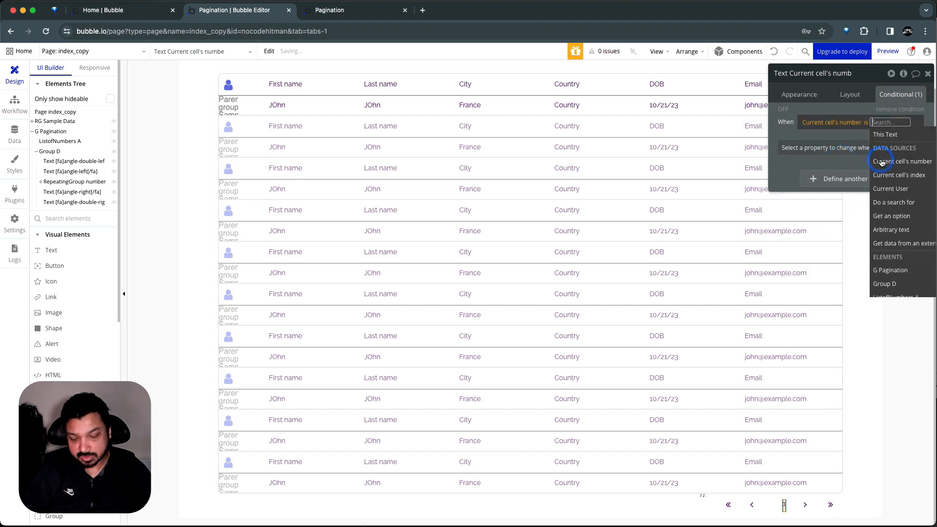
pyautogui.write('rg')
pyautogui.click(898, 147)
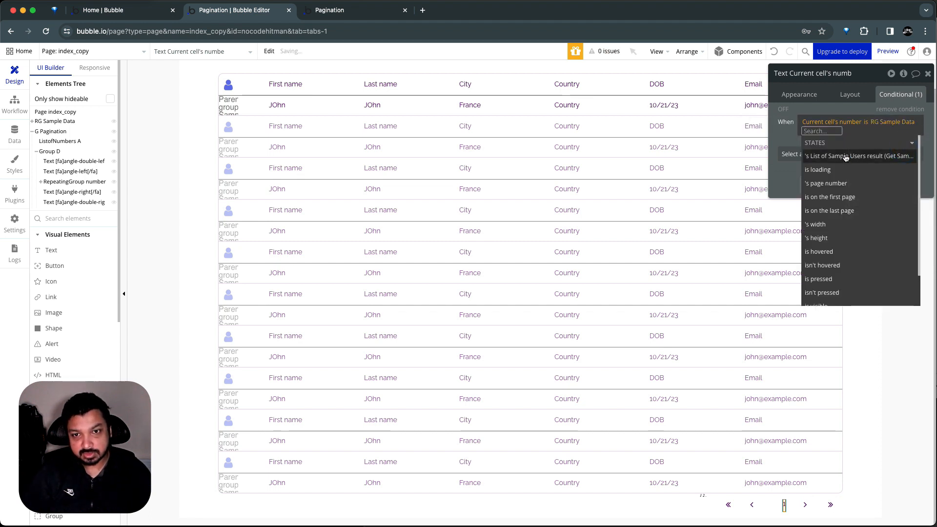
pyautogui.click(845, 183)
pyautogui.click(786, 139)
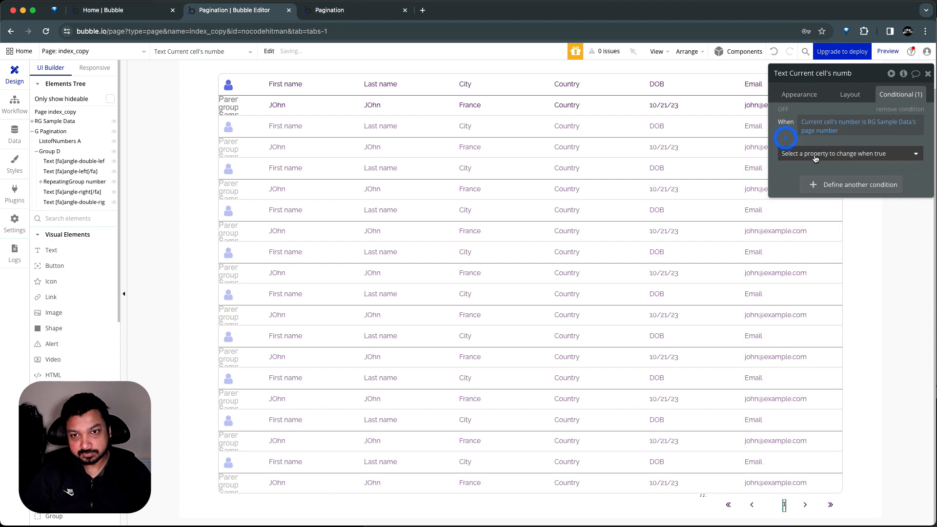
# - Make the page number text's condition change the font weight to 800
pyautogui.click(815, 153)
pyautogui.write('w')
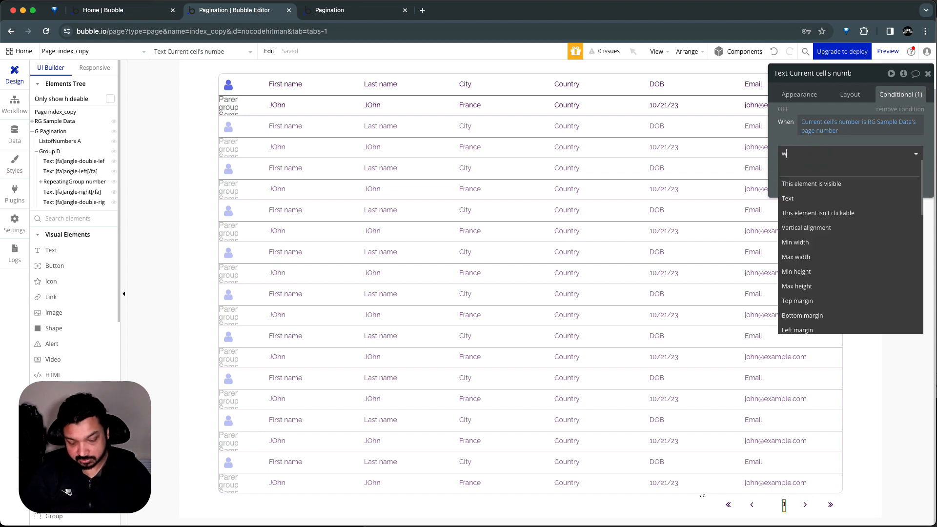
pyautogui.write('ei')
pyautogui.click(830, 185)
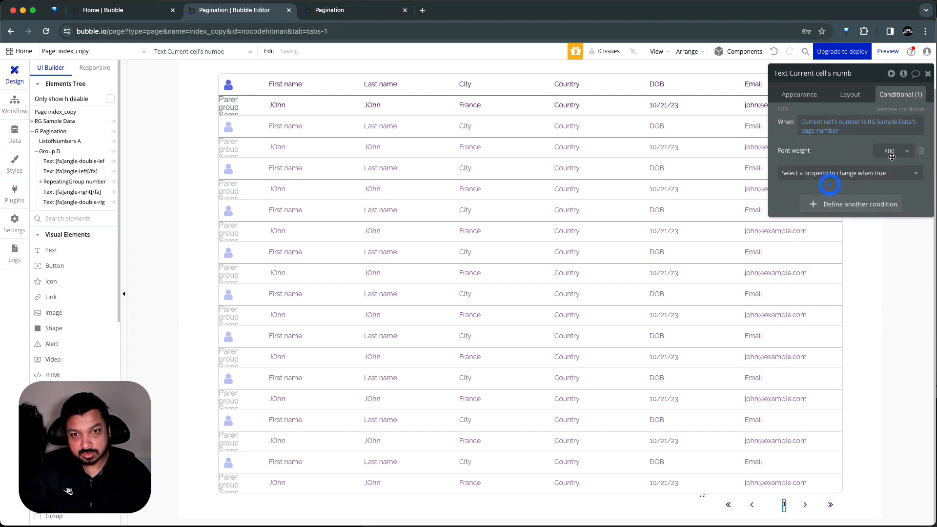
pyautogui.click(891, 151)
pyautogui.click(885, 283)
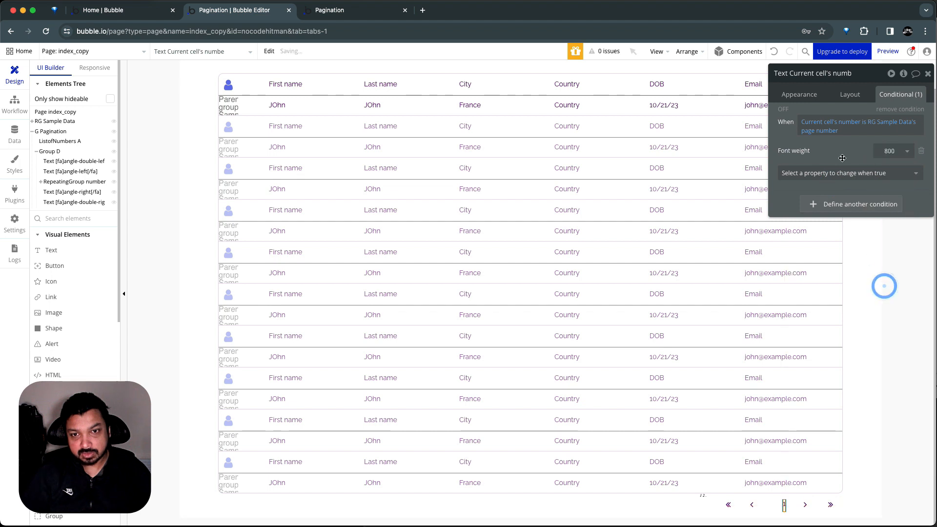
# - Switch to the page preview and advance the table six pages to check the highlighting of the current page number
pyautogui.click(377, 12)
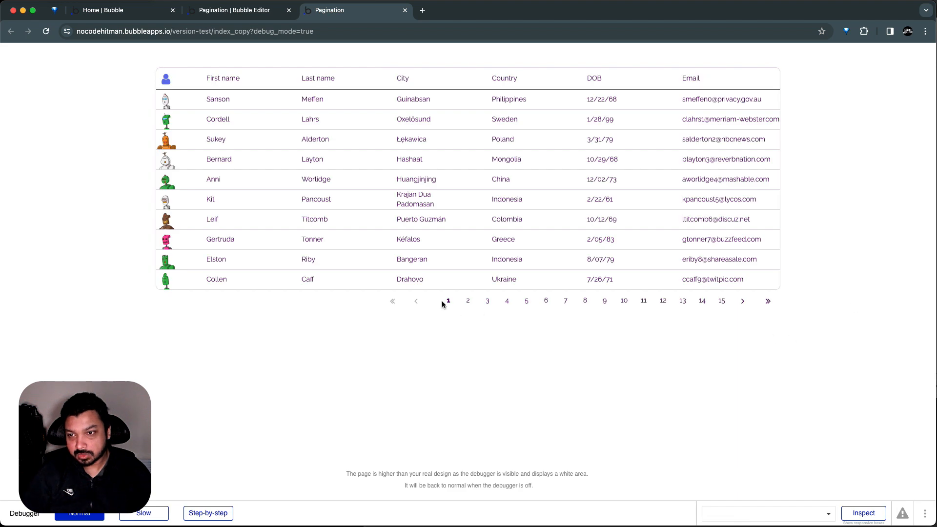
pyautogui.click(743, 303)
pyautogui.click(743, 302)
pyautogui.click(743, 303)
pyautogui.click(743, 303)
pyautogui.click(743, 303)
pyautogui.click(742, 303)
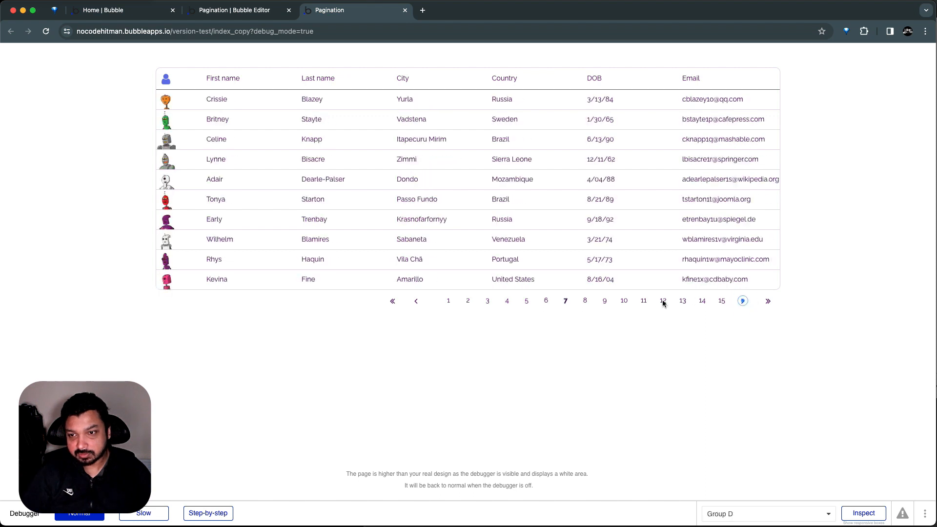
# - Return to the editor and add a click workflow to the page number text with a repeating group Go to page action
pyautogui.click(254, 13)
pyautogui.click(811, 94)
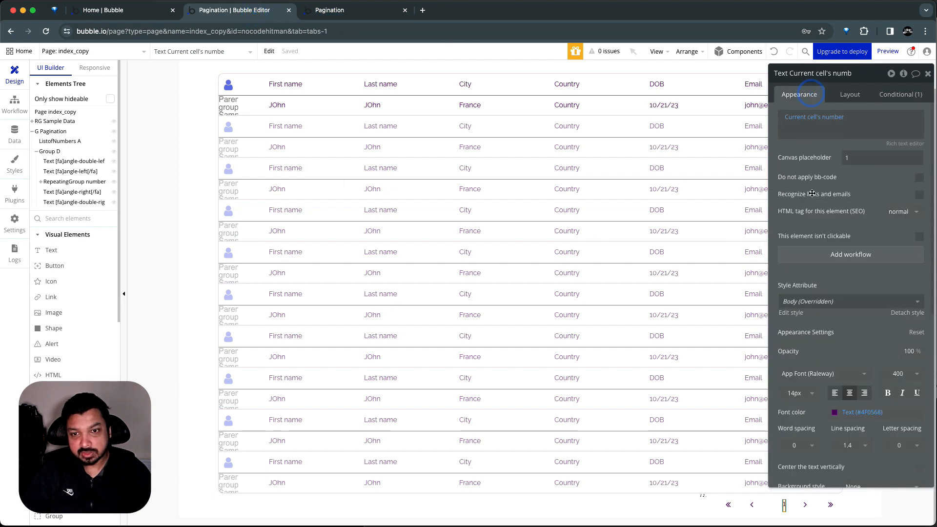
pyautogui.click(841, 256)
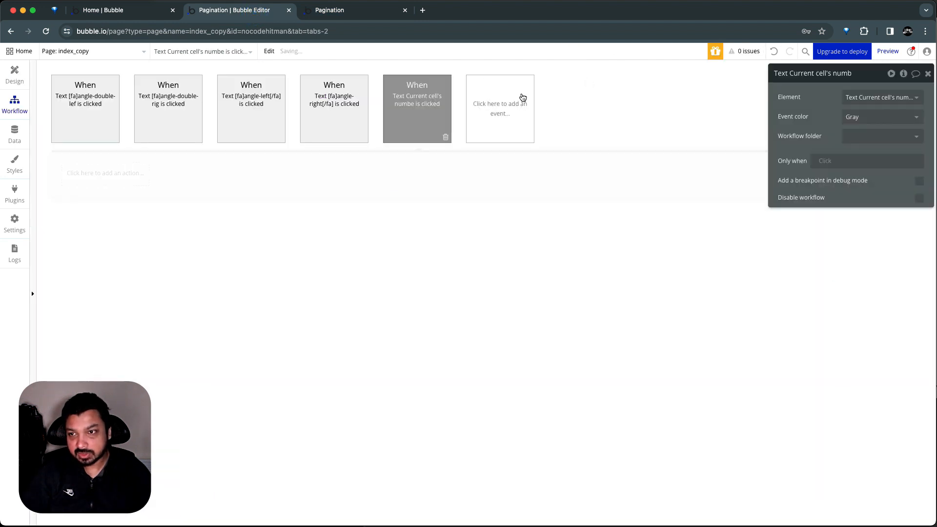
pyautogui.click(112, 174)
pyautogui.moveTo(119, 307)
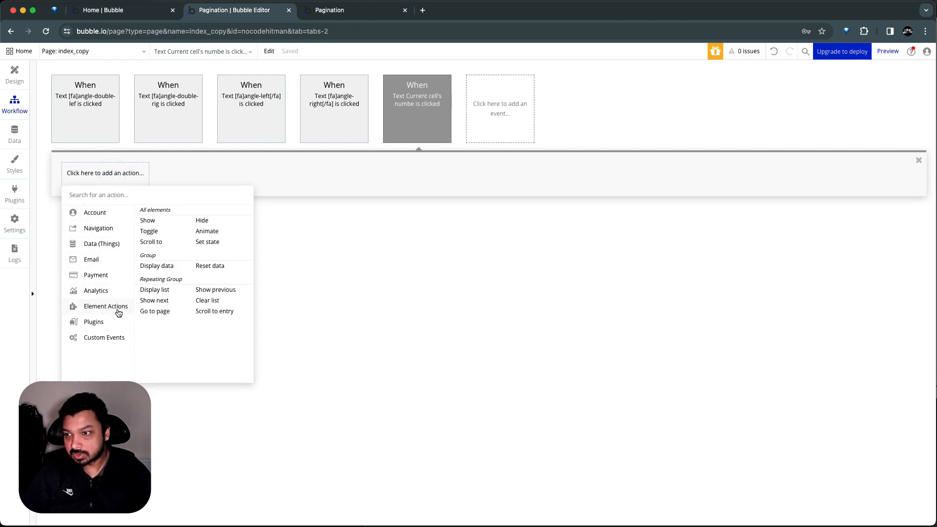
pyautogui.click(163, 313)
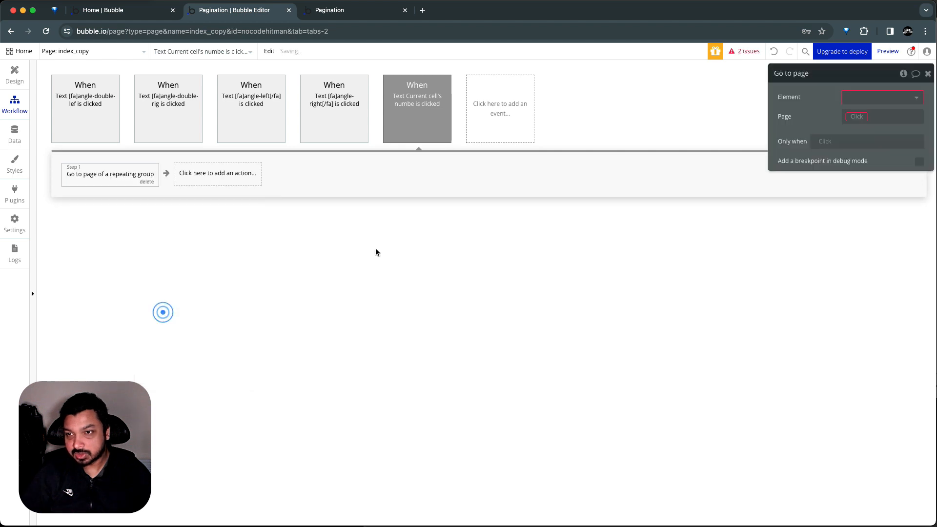
# - Set the Go to page action's element to RG Sample Data and its page to Current cell's number
pyautogui.click(875, 96)
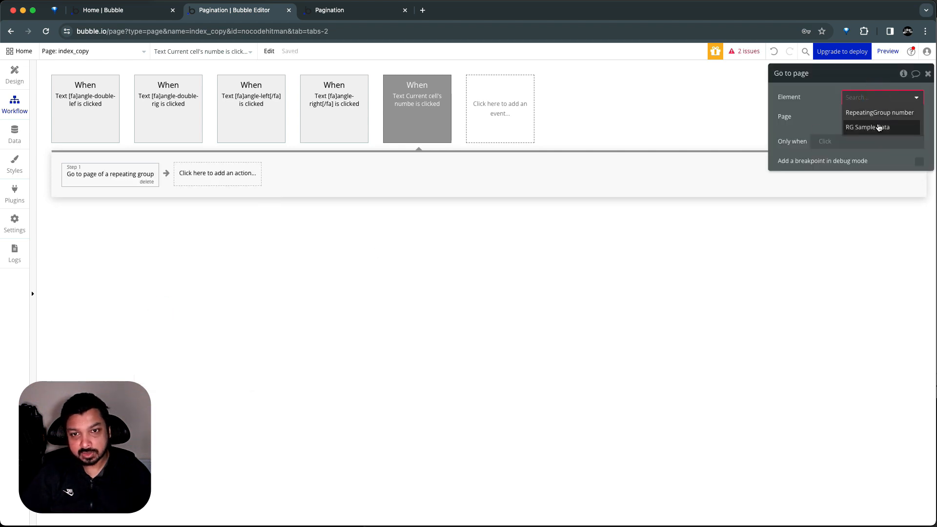
pyautogui.click(888, 127)
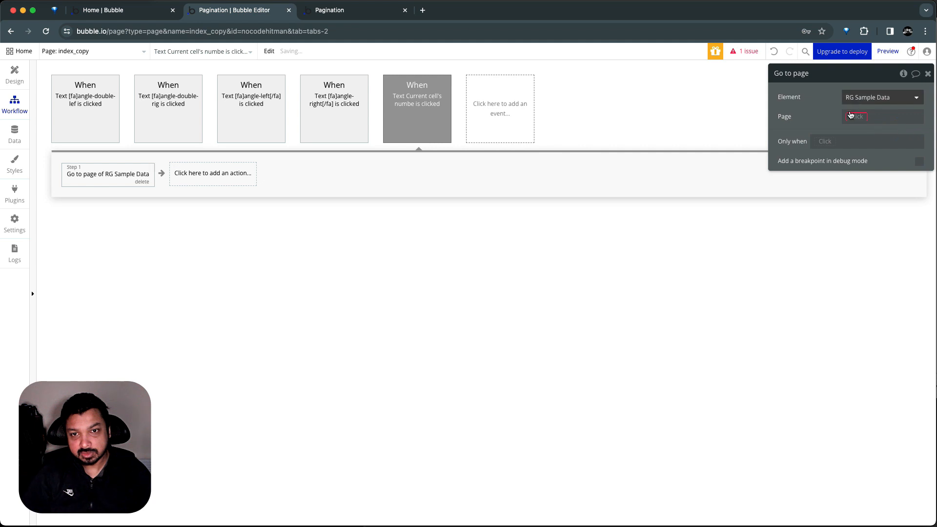
pyautogui.click(857, 118)
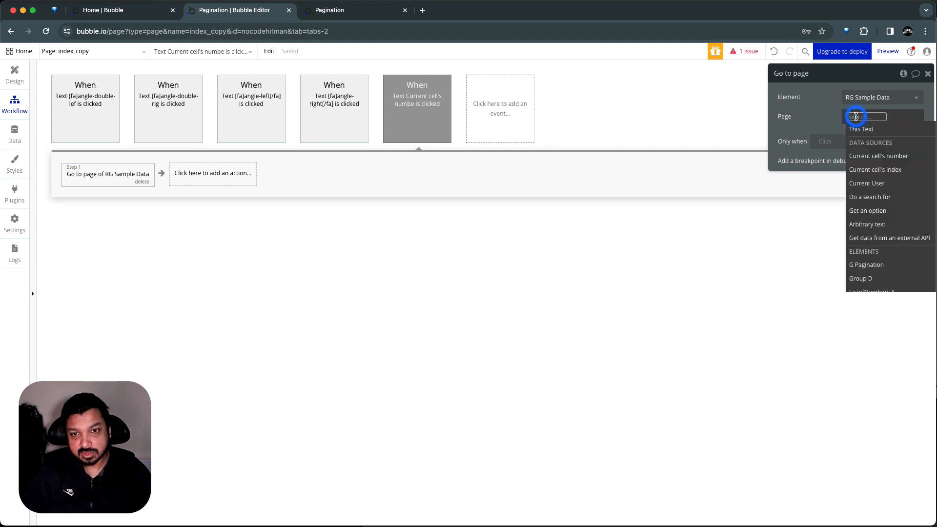
pyautogui.click(883, 156)
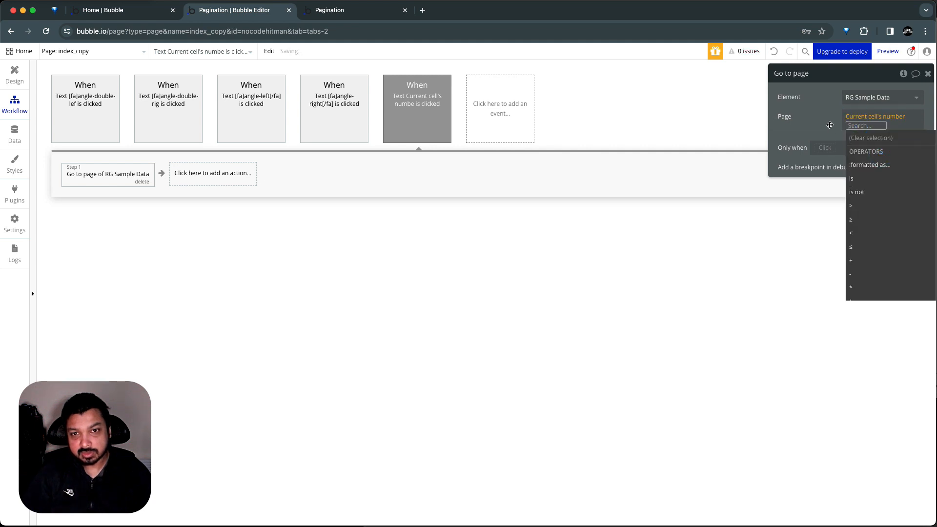
pyautogui.click(830, 120)
# - Test page numbers 7, 11, 15, 1, 2, 3 and 4 in the page preview, and return to the editor
pyautogui.click(382, 15)
pyautogui.click(355, 54)
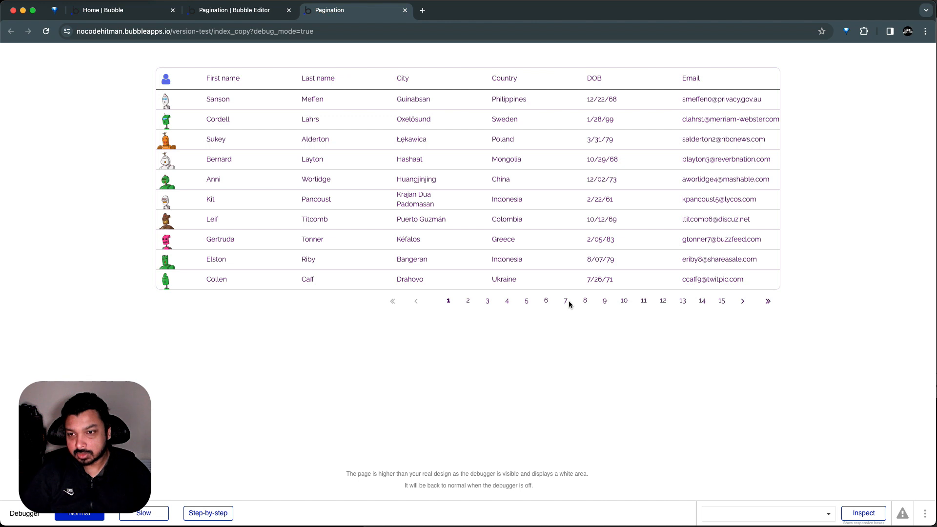
pyautogui.click(566, 301)
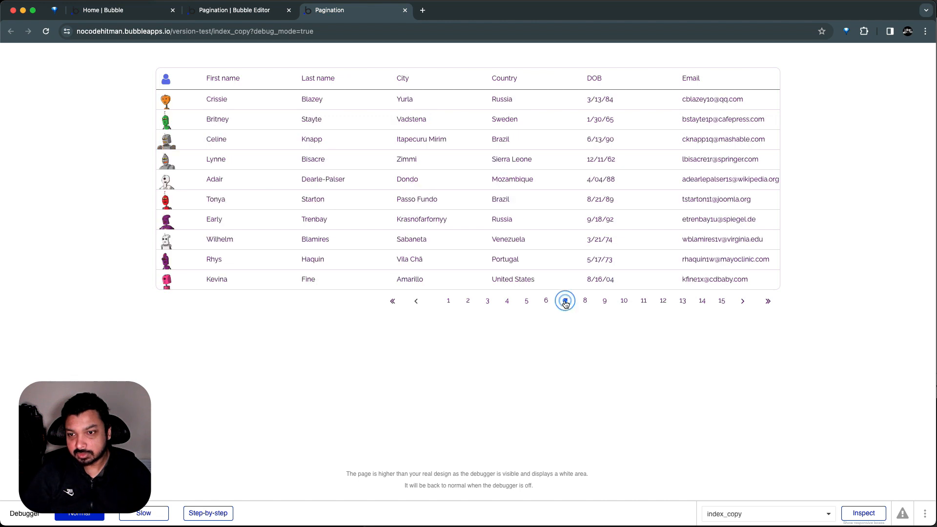
pyautogui.click(644, 302)
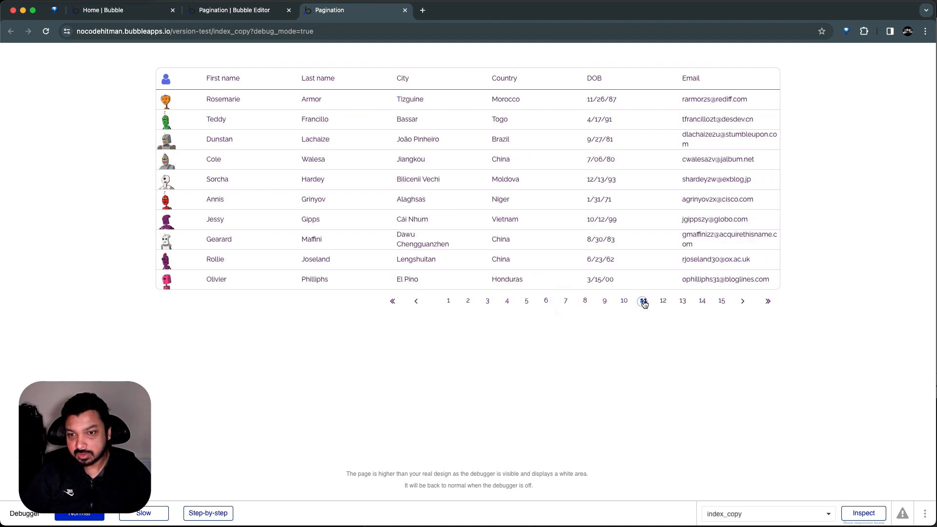
pyautogui.click(722, 302)
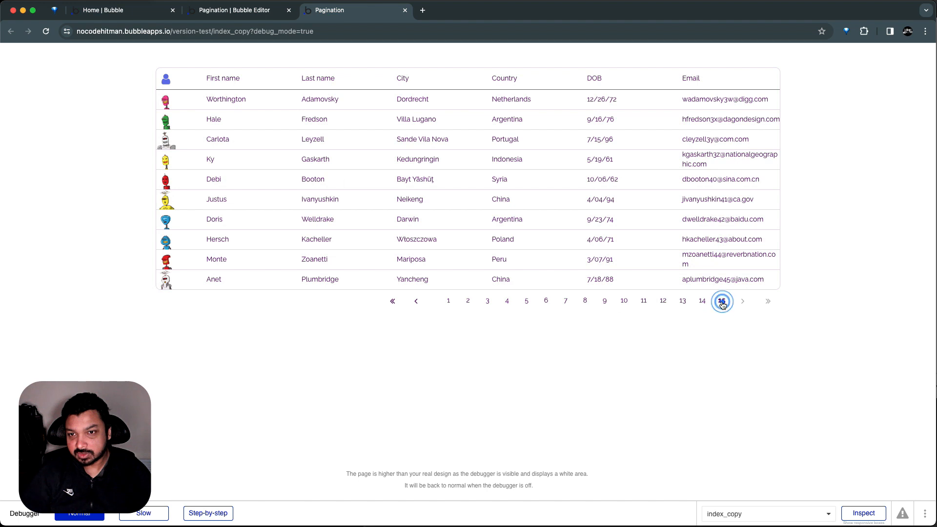
pyautogui.click(449, 302)
pyautogui.click(468, 302)
pyautogui.click(487, 302)
pyautogui.click(509, 302)
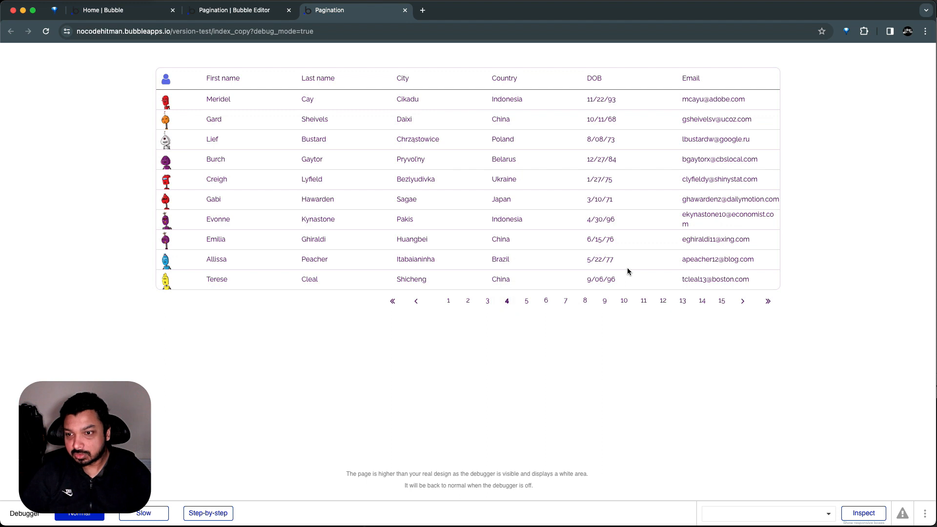
pyautogui.click(246, 13)
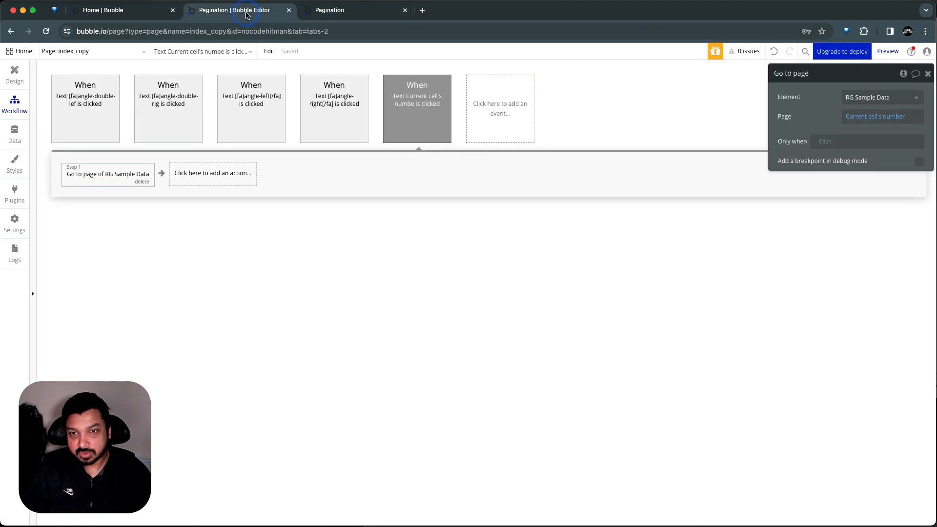